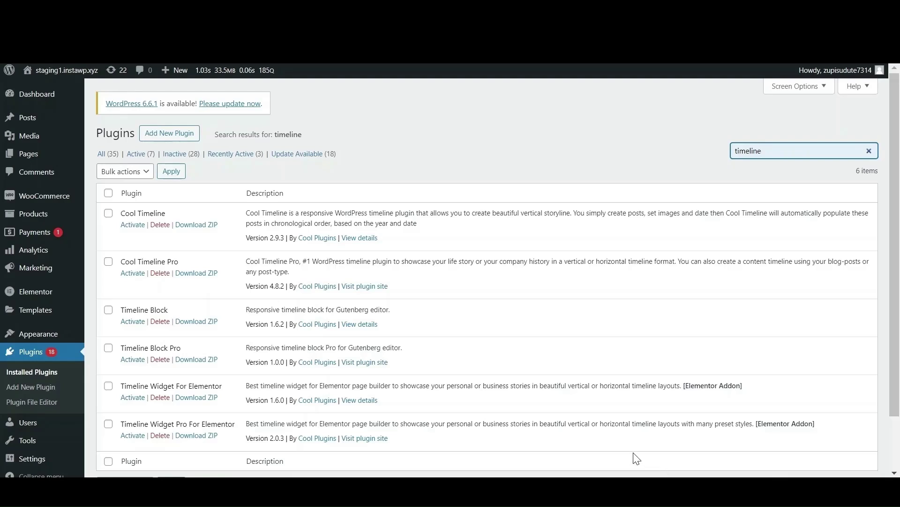
Activate Cool Timeline Pro and scroll through its Get Started settings guide and back
click(139, 275)
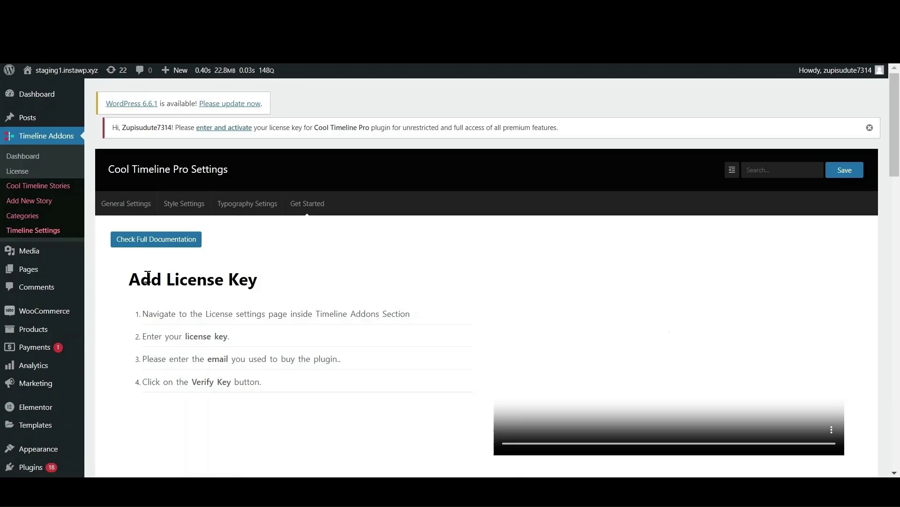
scroll(599, 363, down, 10)
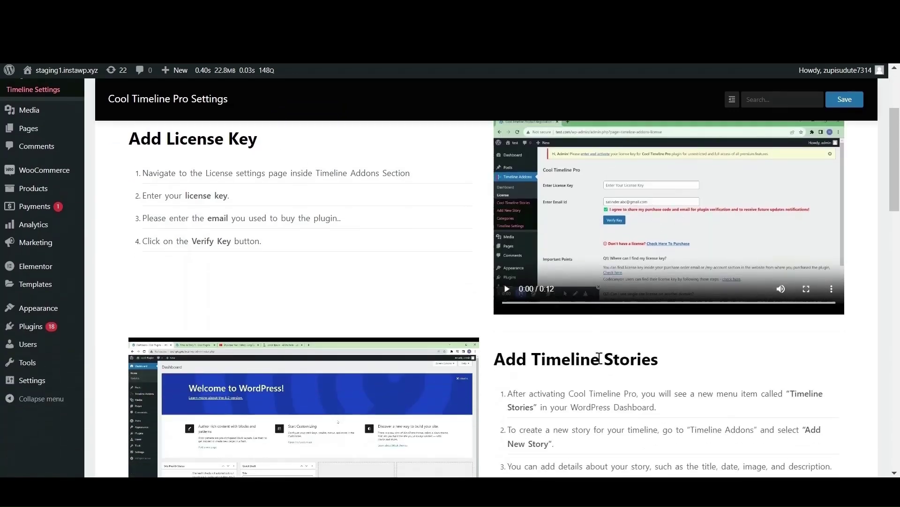
scroll(598, 358, down, 6)
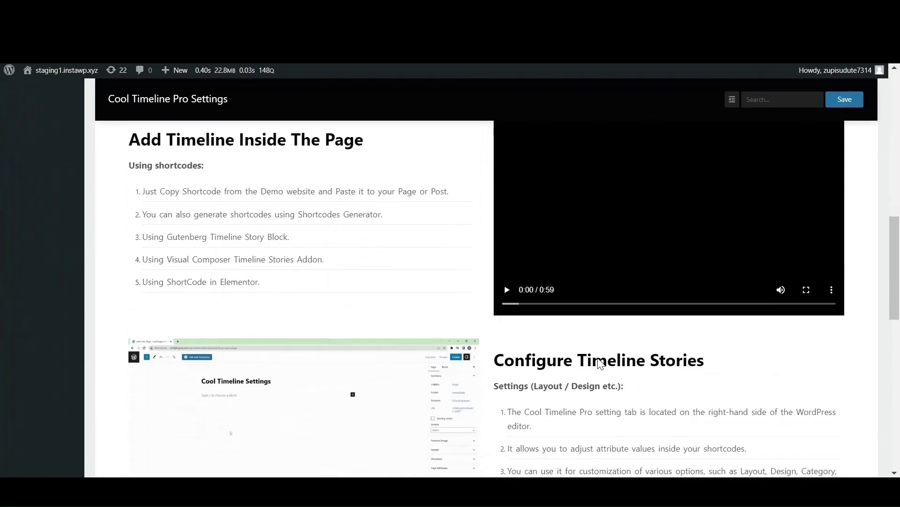
scroll(598, 359, down, 10)
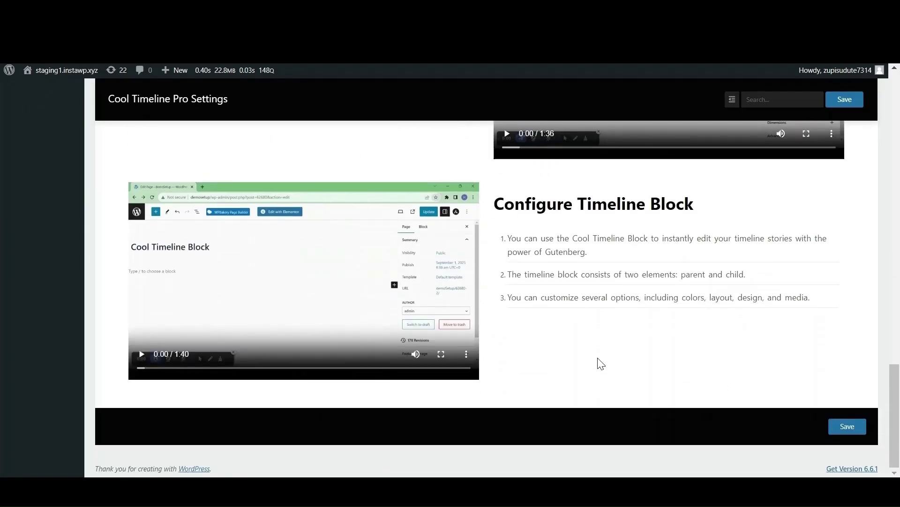
scroll(600, 364, up, 15)
scroll(601, 364, up, 5)
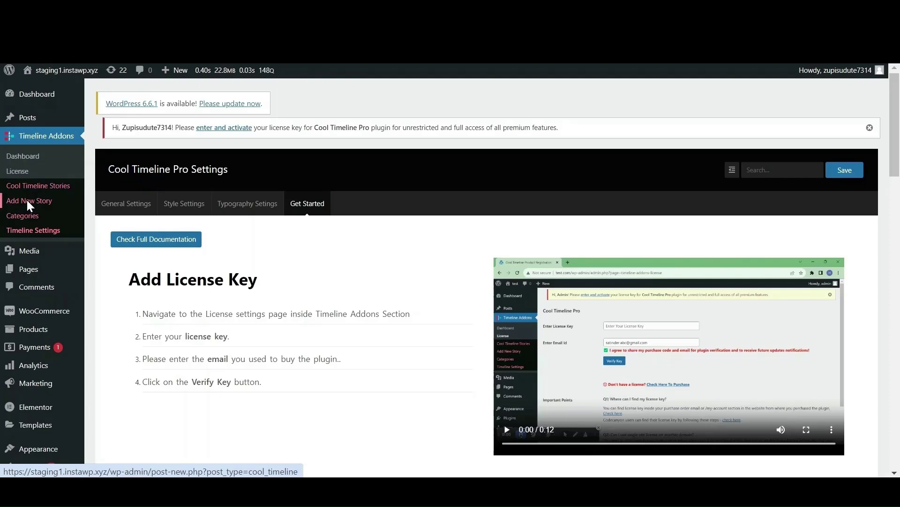
Create a new timeline story titled 'Amazon Founded' with the pasted founding description
click(26, 200)
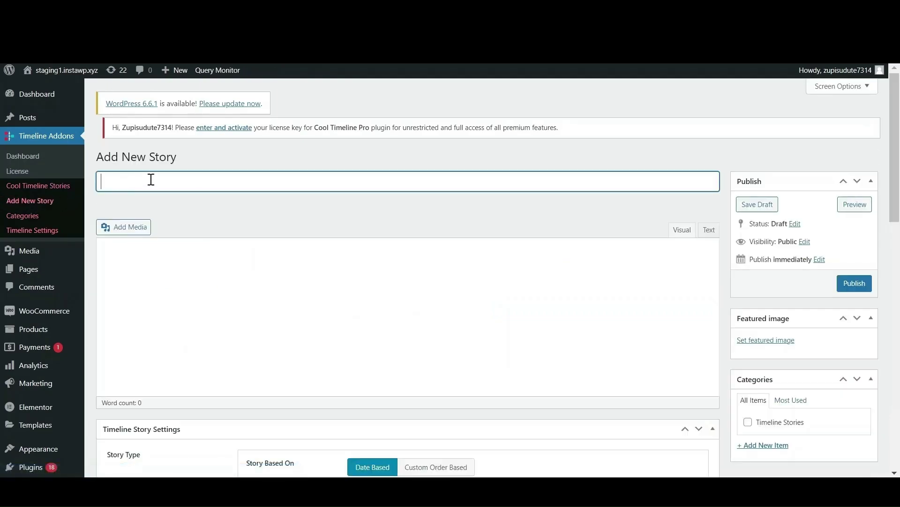
click(161, 186)
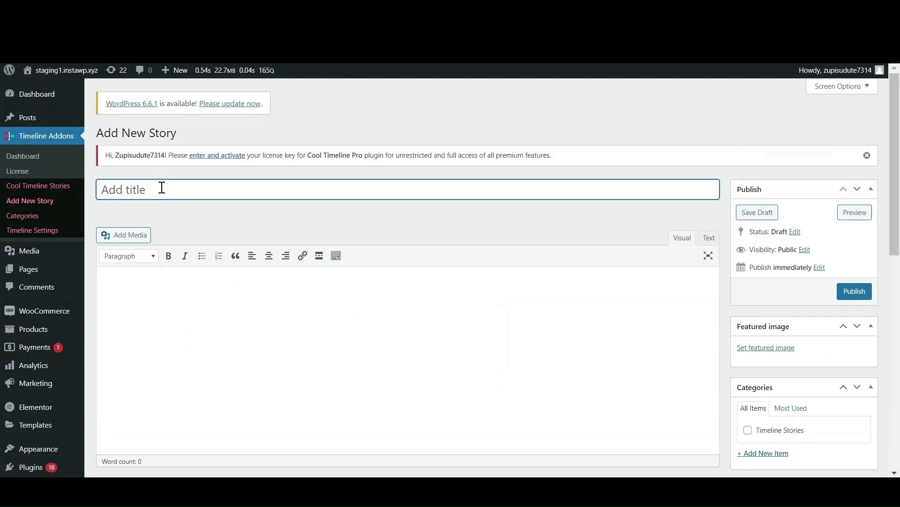
text(Amazon Founded)
click(163, 281)
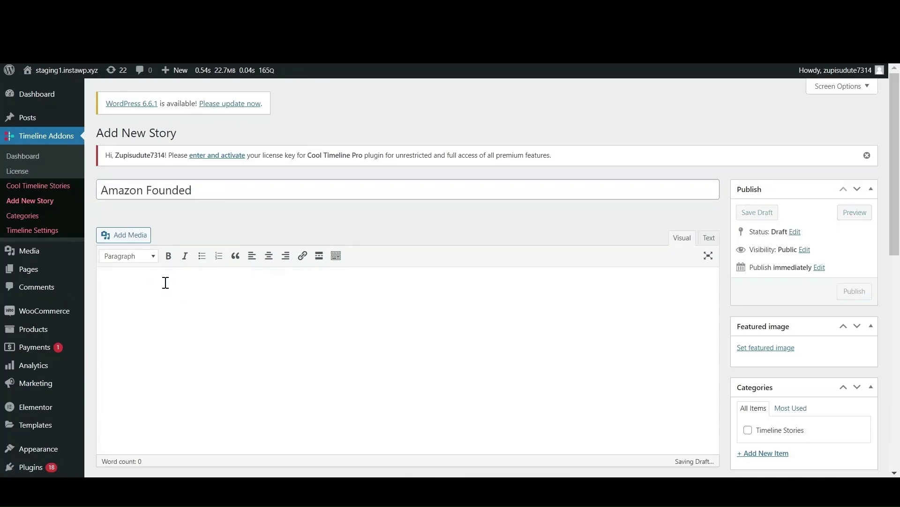
text(Amazon, founded by Jeff Bezos on July 5, 1994, began as an online bookstore operating out of a garage in Bellevue, Washington. Originally named "Cadabra," the company quickly changed its name to Amazon, inspired by the vast South American river, symbolizing its potential to become a vast online marketplace.)
scroll(523, 338, down, 3)
scroll(404, 346, down, 2)
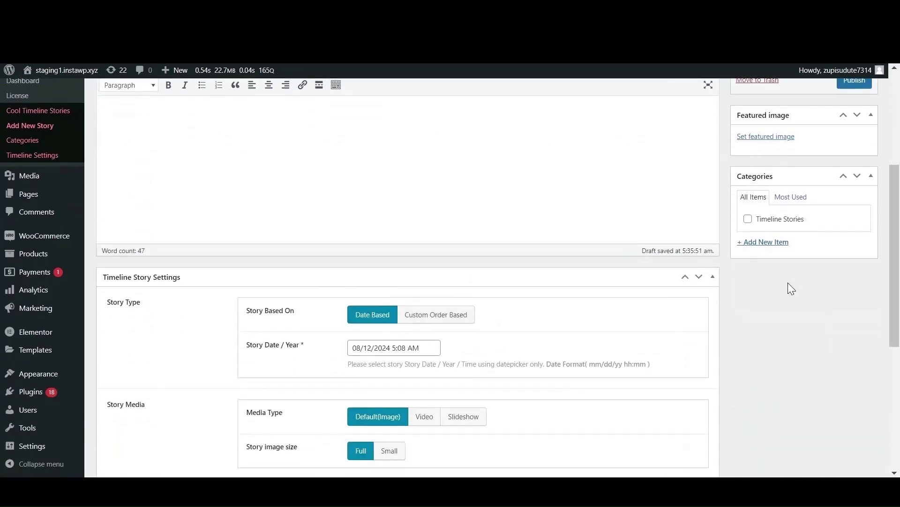
scroll(788, 285, up, 2)
Set the Amazon logo as the story's featured image
click(714, 223)
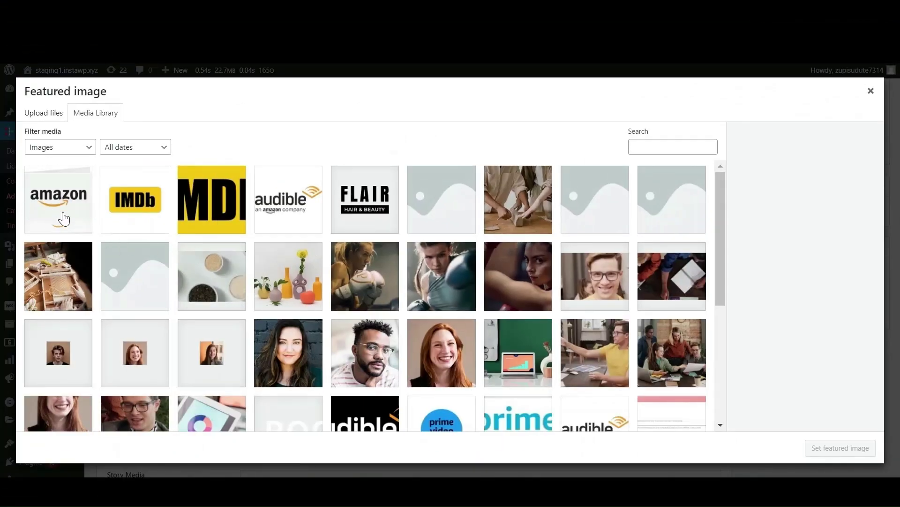
click(64, 220)
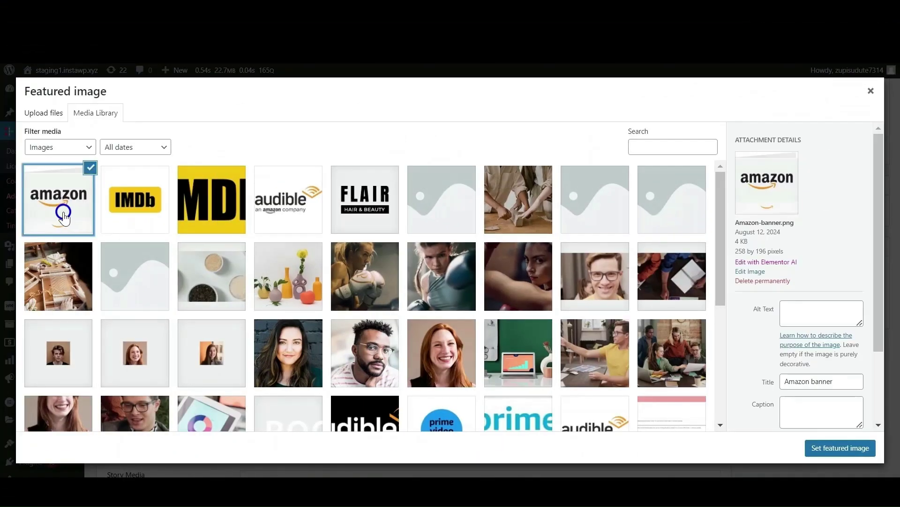
click(840, 443)
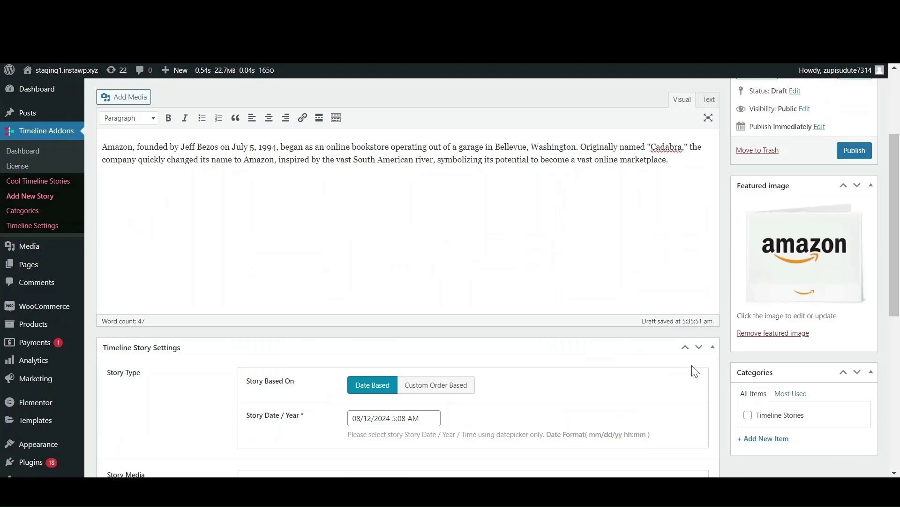
Set the Story Date / Year to 08/05/1992 12:00 AM, correcting the mistyped 2199
scroll(365, 319, down, 2)
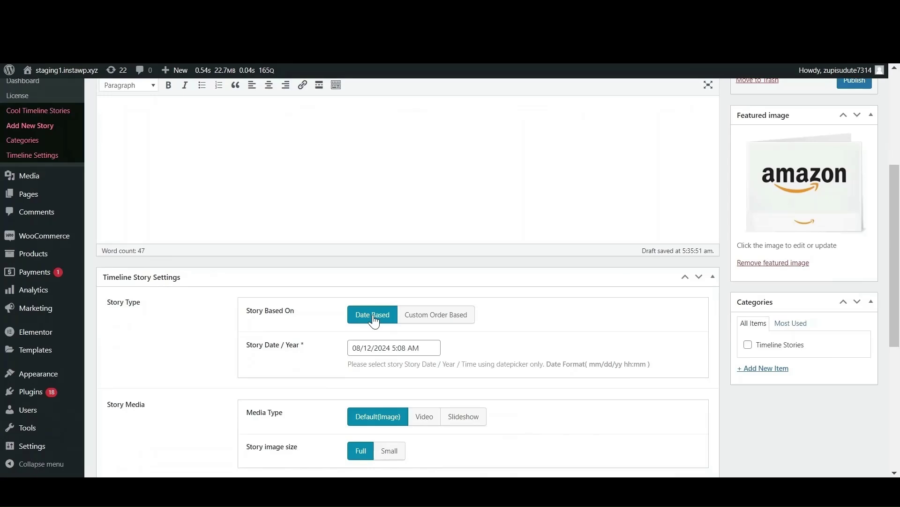
click(392, 347)
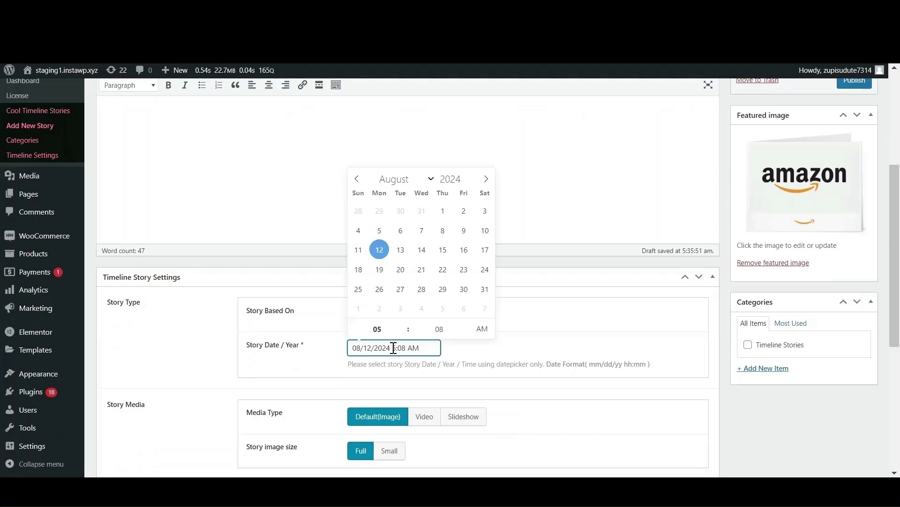
key(ctrl+a)
text(08/05/2199 12:00 AM)
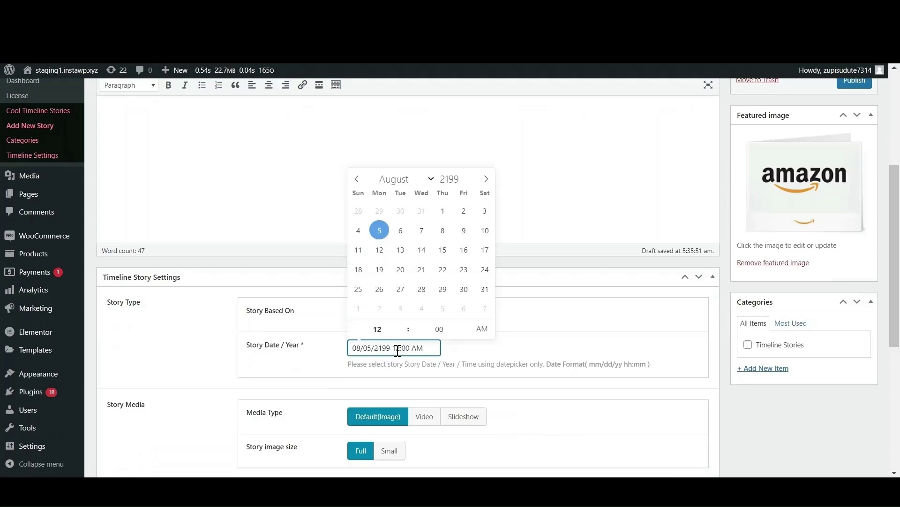
key(BackSpace)
key(BackSpace)
key(BackSpace)
key(BackSpace)
text(199)
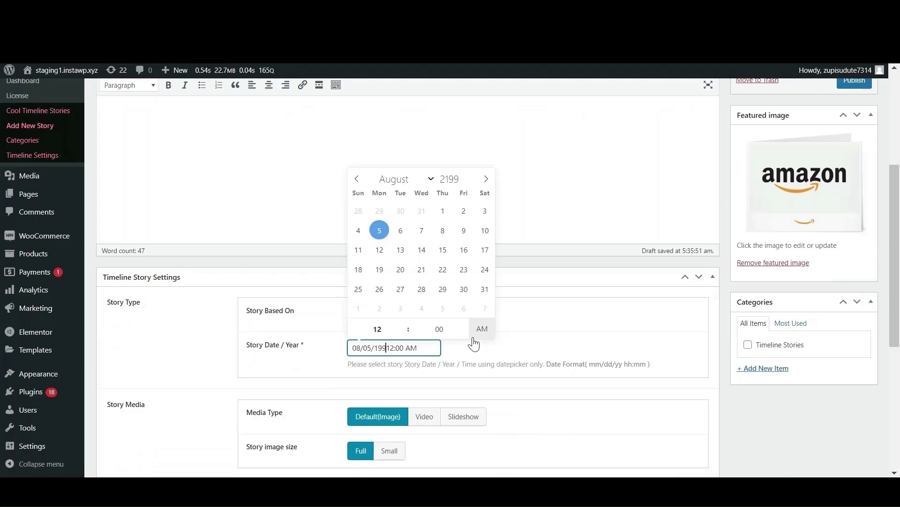
text(2)
key(Return)
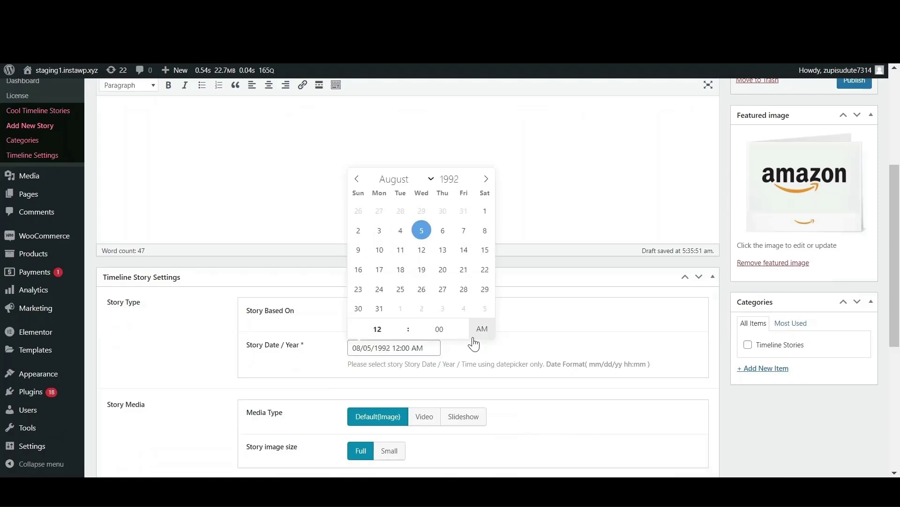
click(475, 361)
scroll(476, 362, down, 2)
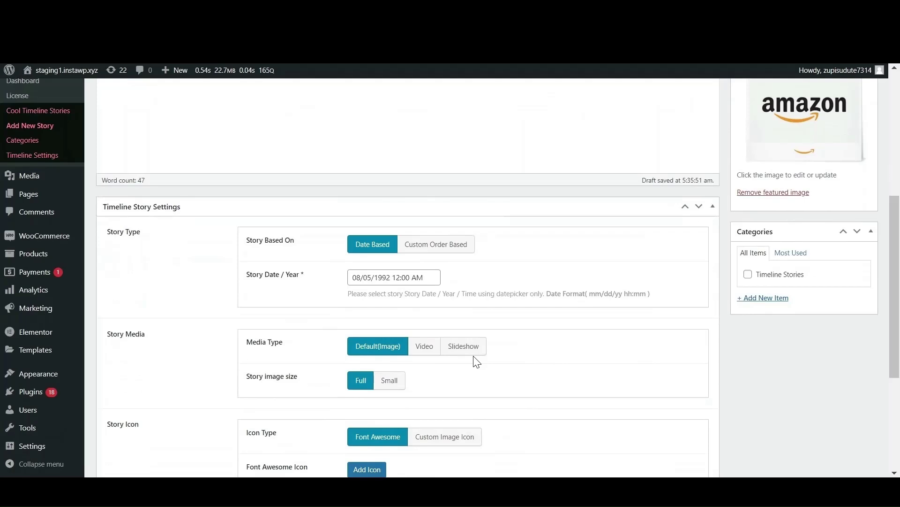
click(391, 347)
scroll(439, 381, down, 1)
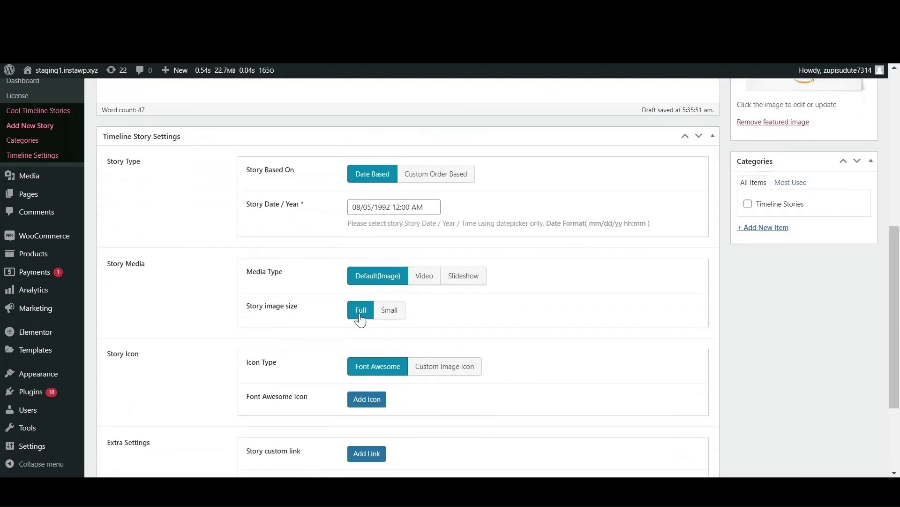
Give the story the Amazon icon found by searching 'amazon'
scroll(406, 336, down, 1)
click(375, 329)
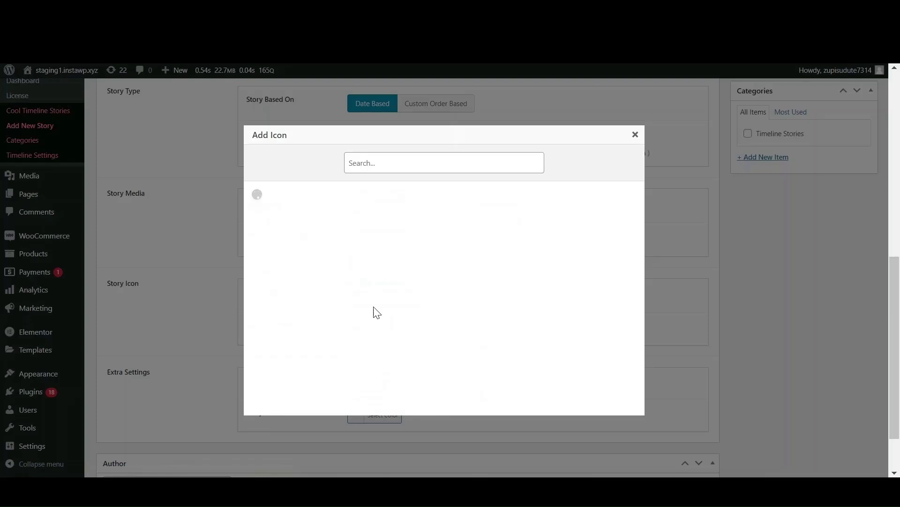
click(378, 165)
text(ama)
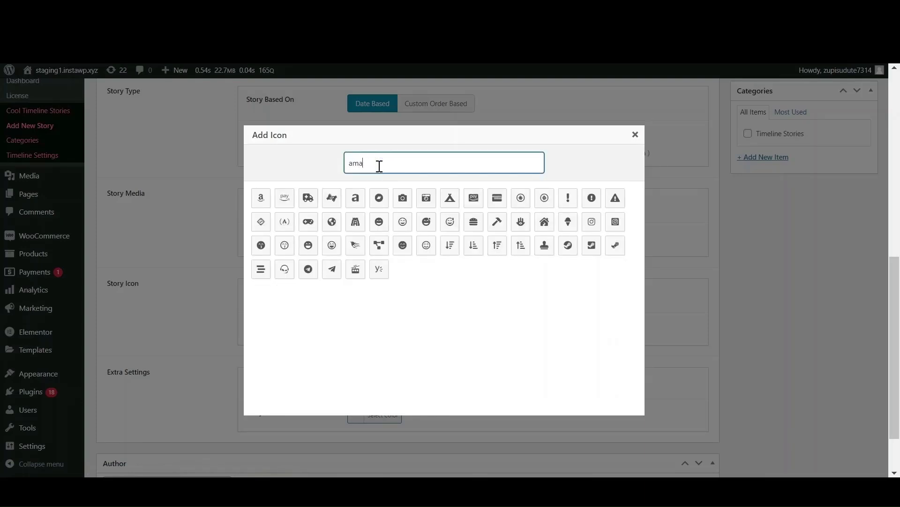
text(zon)
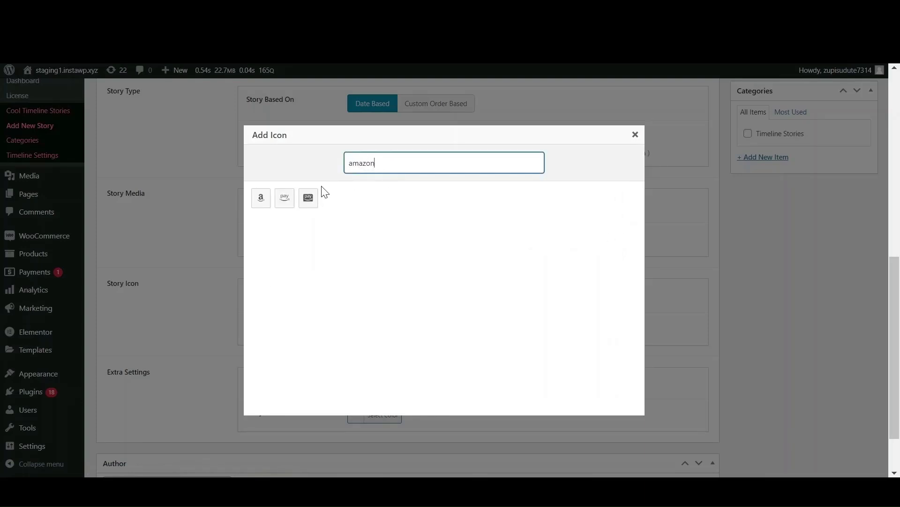
click(258, 202)
Put the story in the Timeline Stories category and publish it
scroll(488, 318, down, 2)
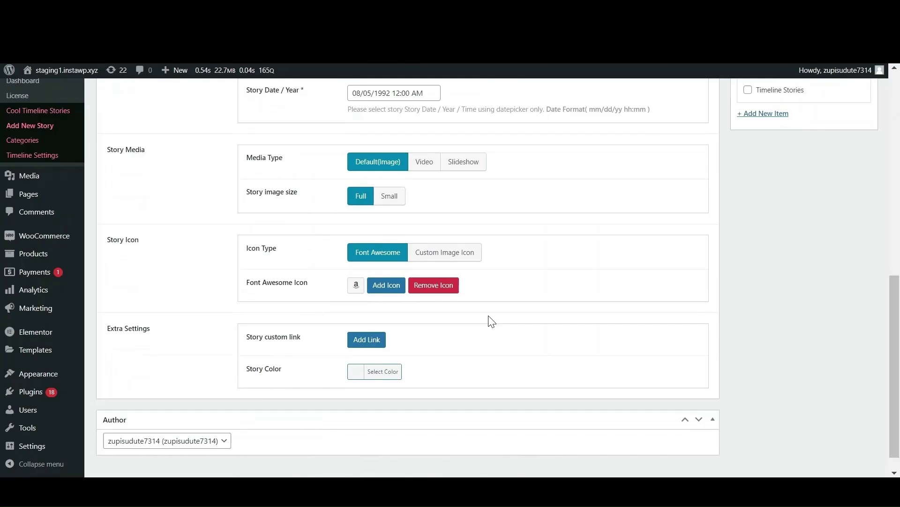
scroll(722, 288, up, 3)
scroll(721, 284, up, 5)
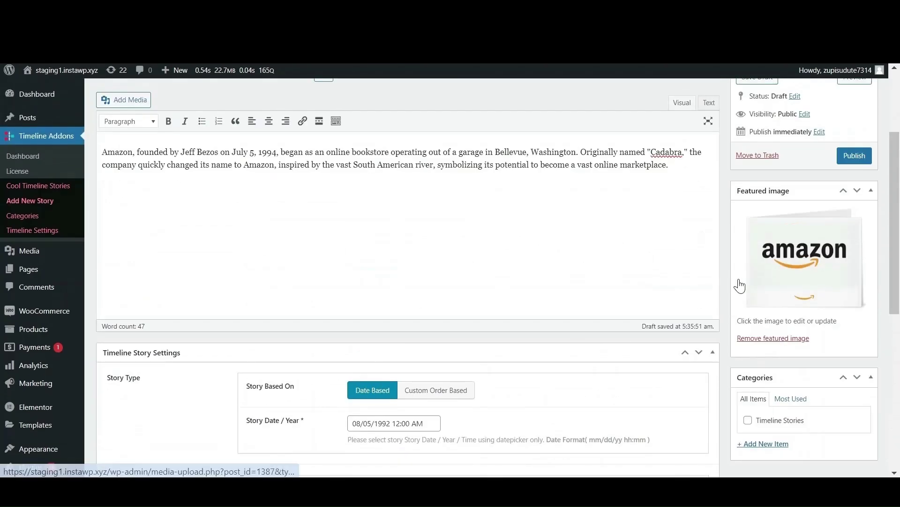
click(748, 422)
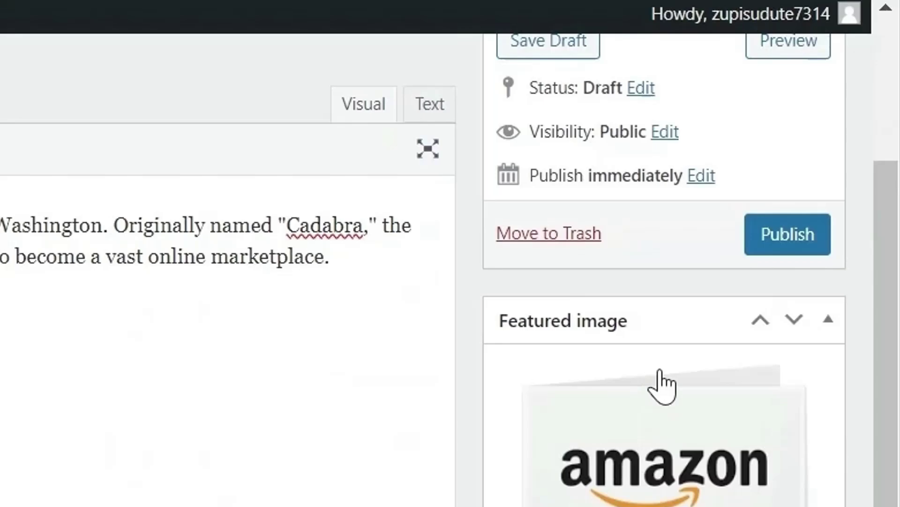
scroll(803, 221, up, 2)
click(791, 397)
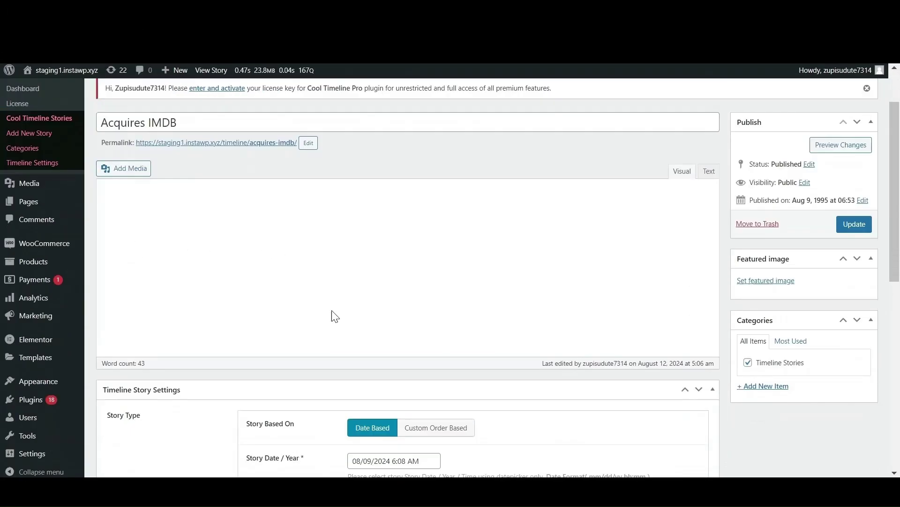
Change the Acquires IMDB story date's year to 1998
scroll(331, 311, down, 5)
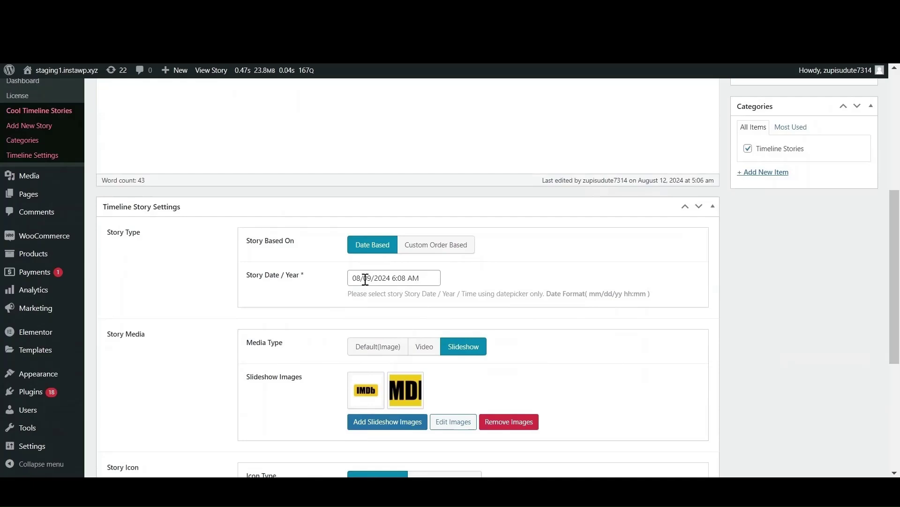
click(391, 278)
key(BackSpace)
key(BackSpace)
key(BackSpace)
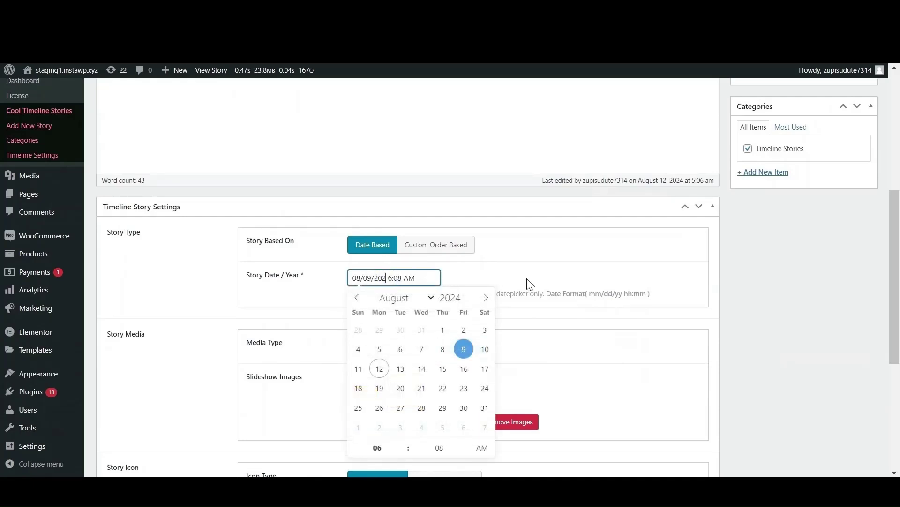
key(BackSpace)
text(1998)
key(Return)
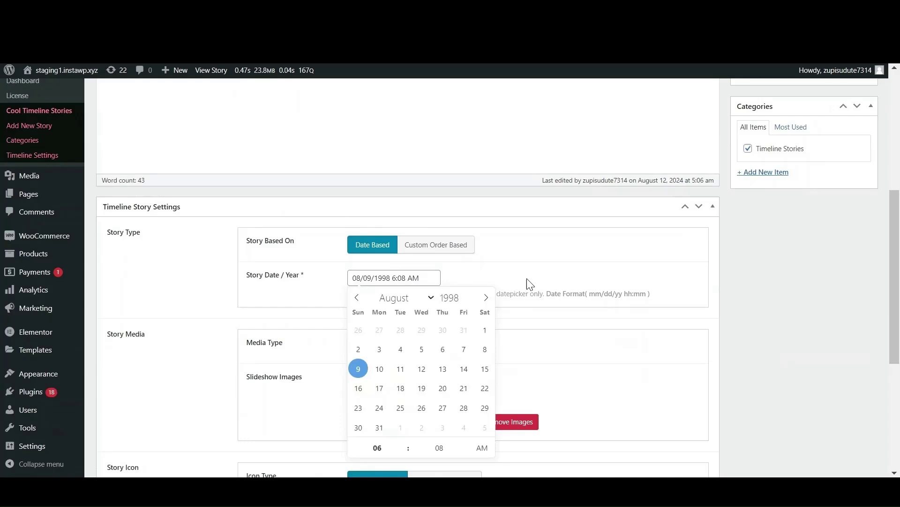
Add a slideshow gallery of two IMDb logo images and update the story
scroll(393, 312, down, 2)
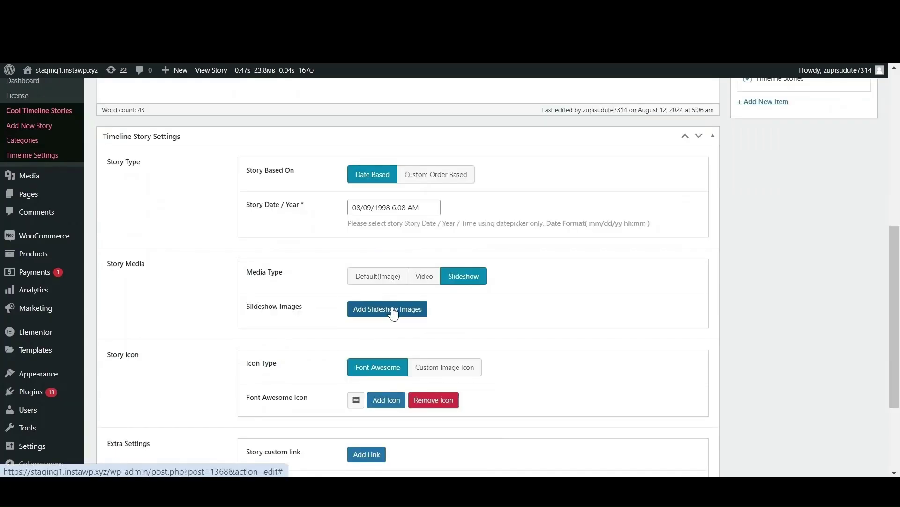
click(464, 278)
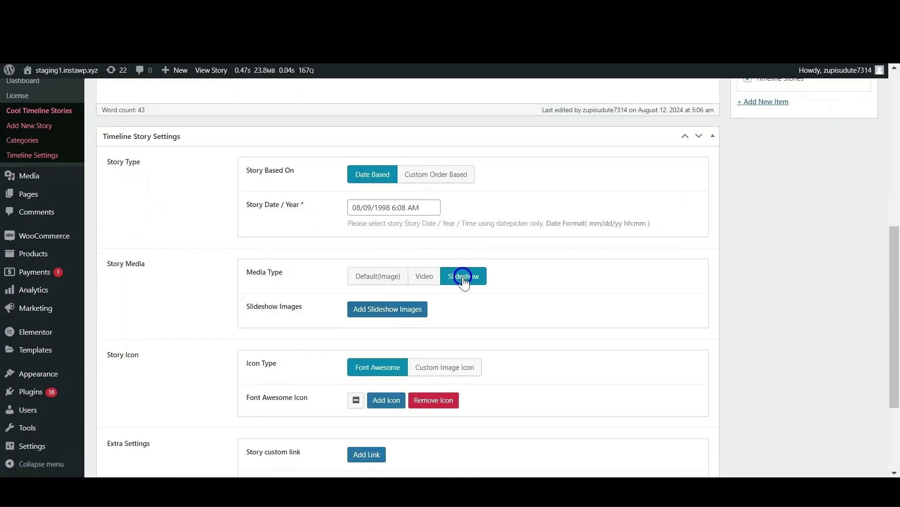
click(388, 314)
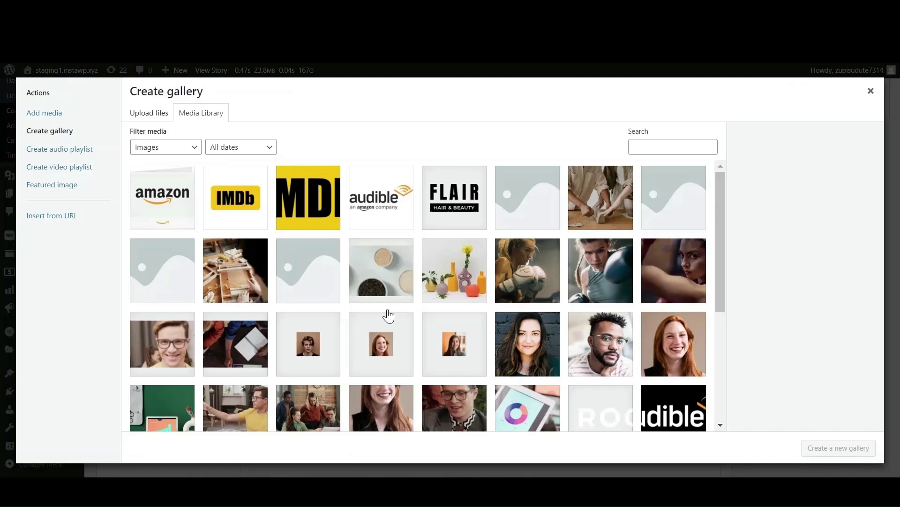
click(256, 207)
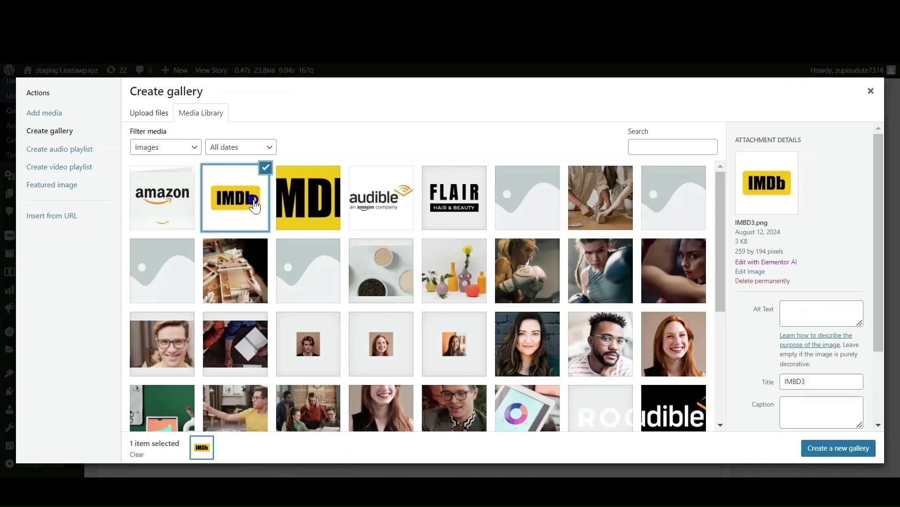
click(308, 210)
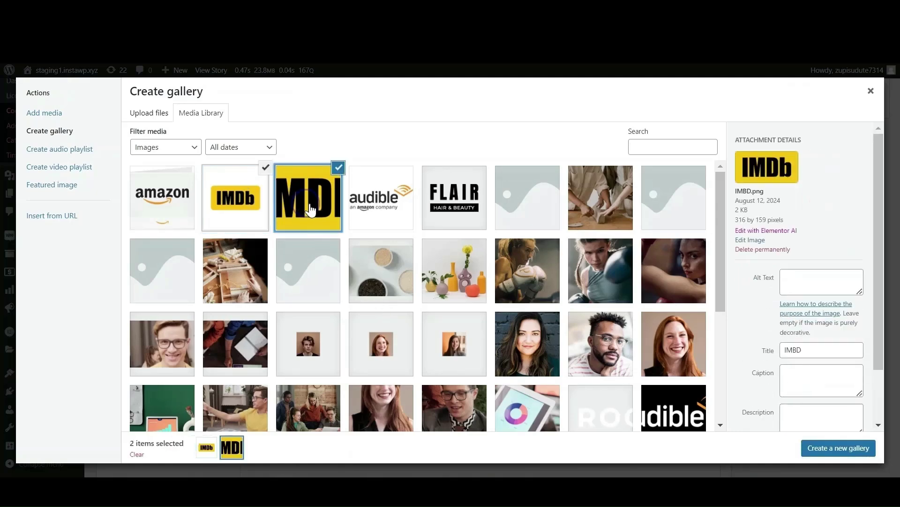
click(848, 439)
click(850, 446)
scroll(869, 302, up, 10)
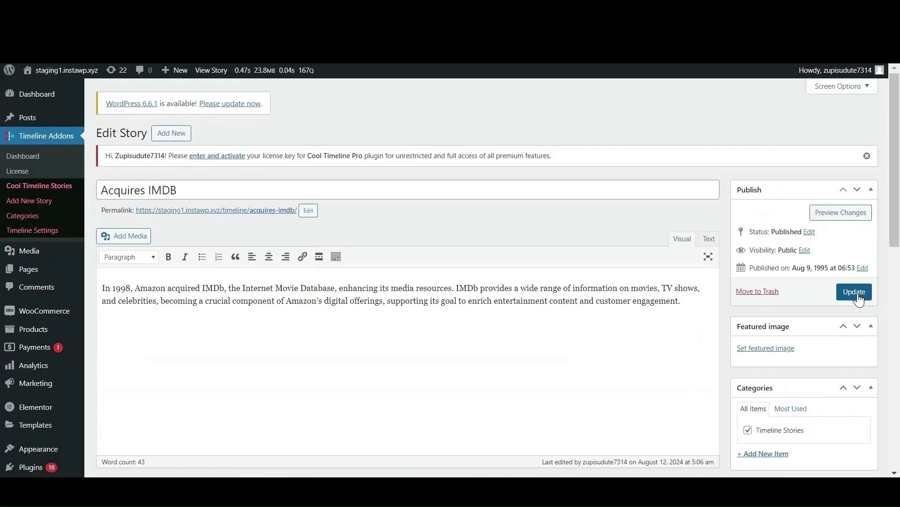
click(854, 293)
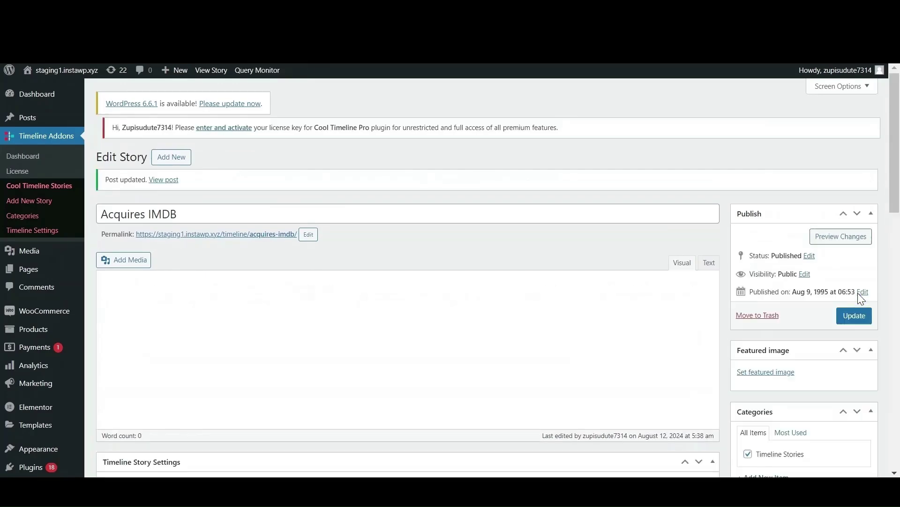
Switch the Acquires Alexa story's media to Video with the suggested YouTube URL and update it
scroll(424, 154, down, 15)
click(424, 155)
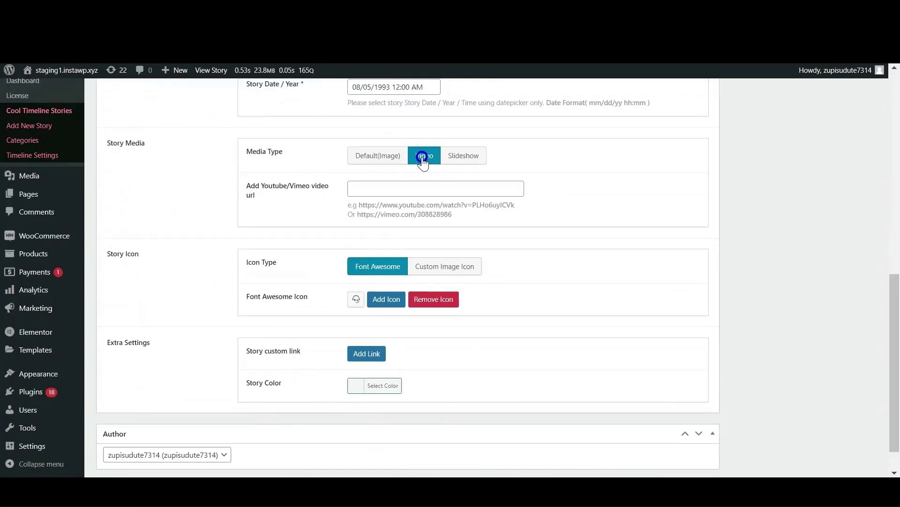
click(418, 190)
click(492, 219)
scroll(493, 218, up, 15)
click(856, 239)
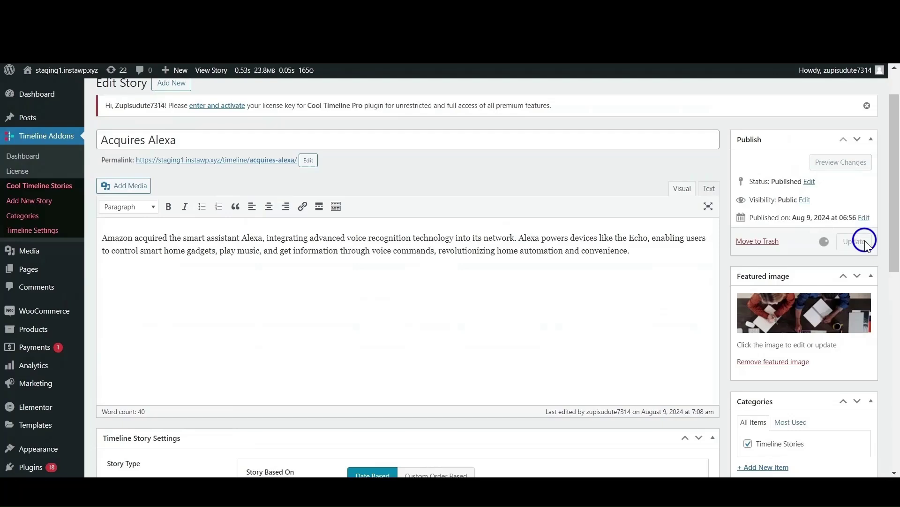
mouse_move(33, 270)
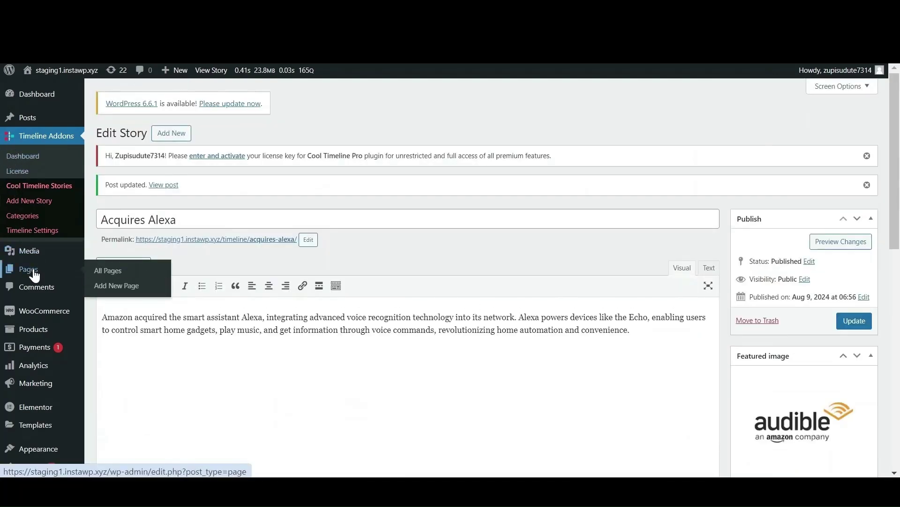
Check the timeline stories list, then edit the Cool Timeline Pro page from Pages
click(31, 186)
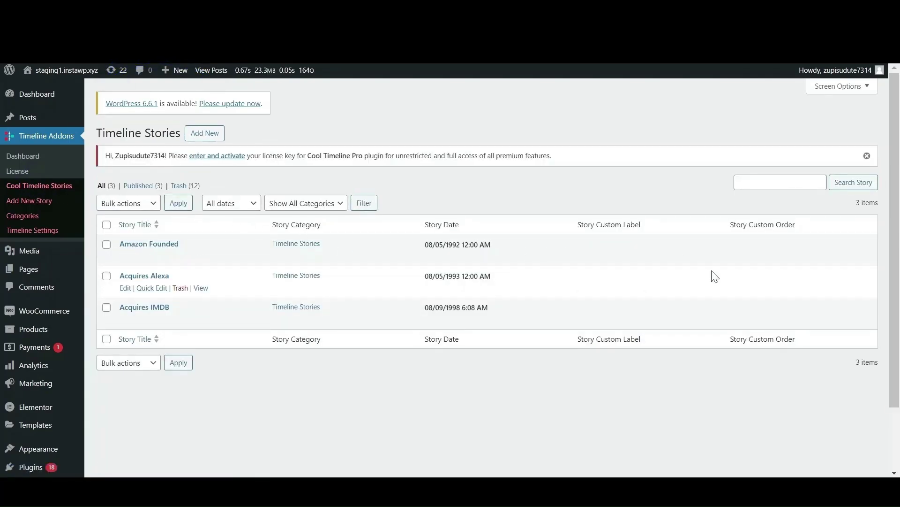
scroll(710, 275, down, 3)
scroll(331, 297, up, 3)
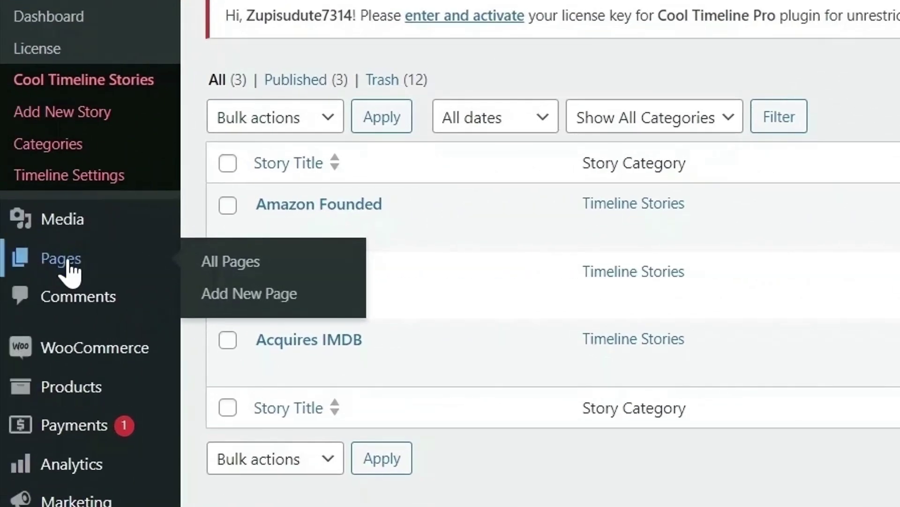
click(31, 271)
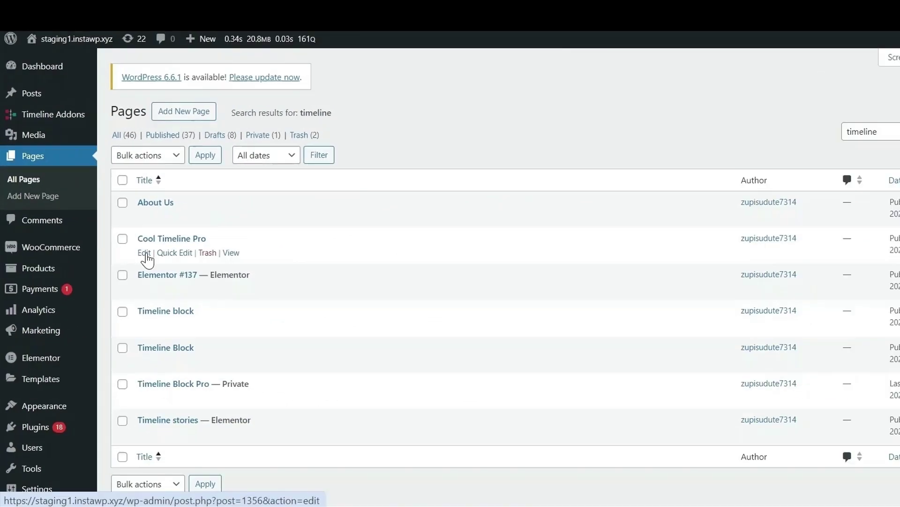
click(146, 257)
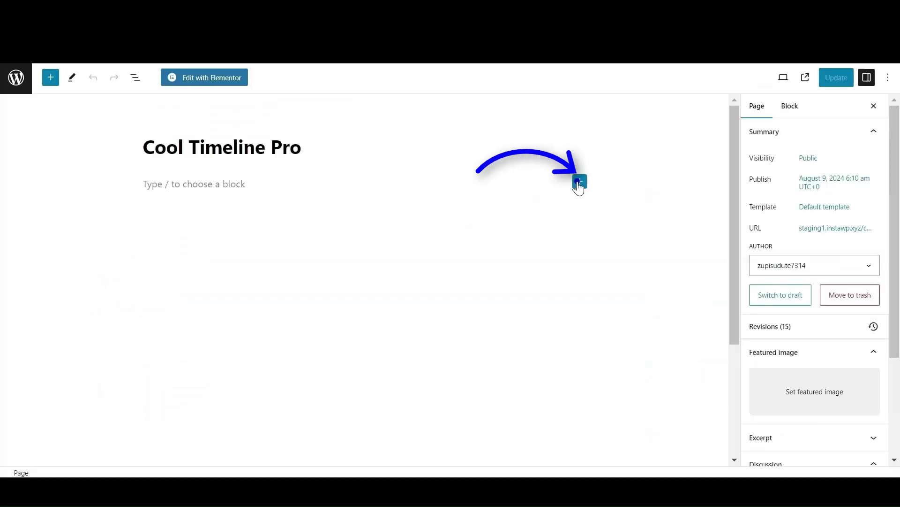
Insert a Story Timeline Shortcode block with Horizontal layout and Classic Design
click(579, 182)
text(timeline)
click(625, 281)
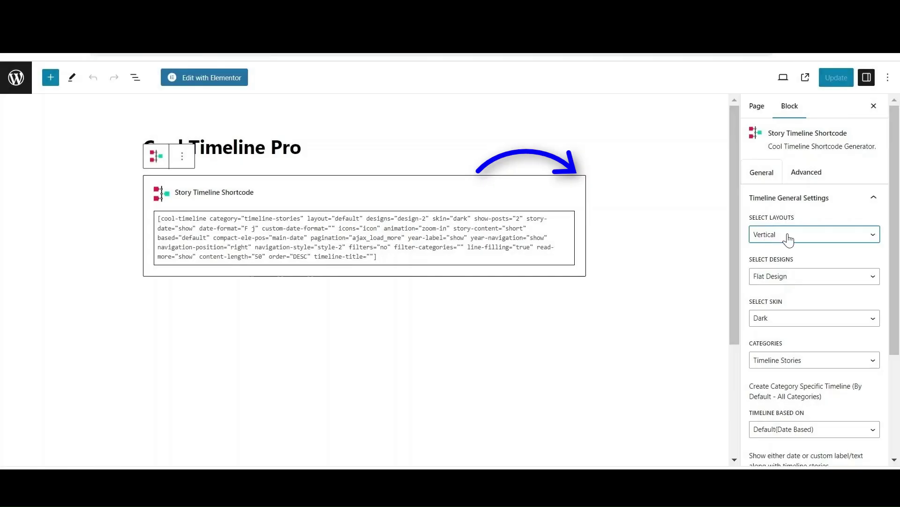
click(784, 234)
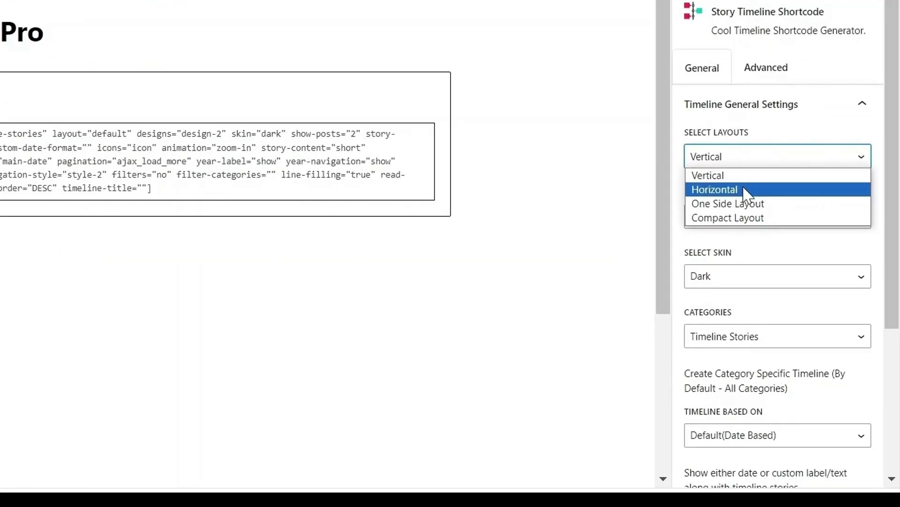
click(746, 190)
click(773, 223)
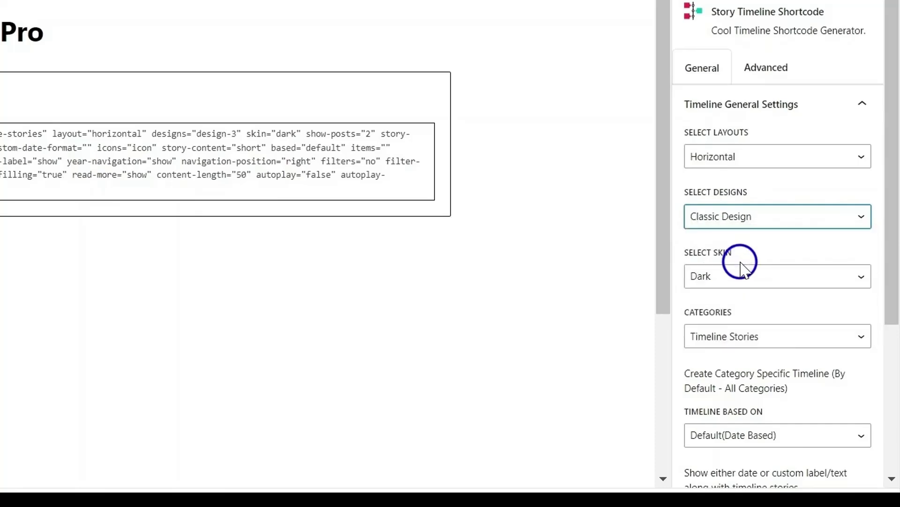
Set the block's skin to Dark, category Timeline Stories, and 3 stories per page
click(742, 280)
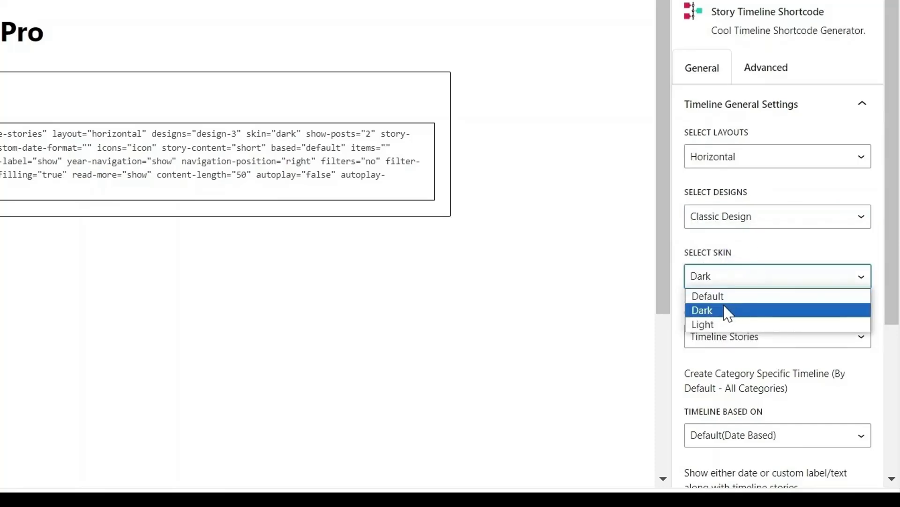
click(714, 295)
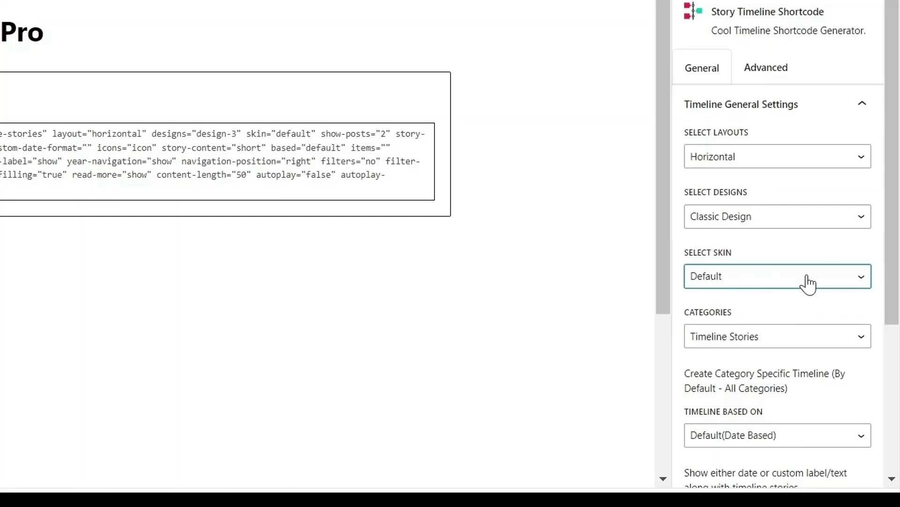
click(861, 281)
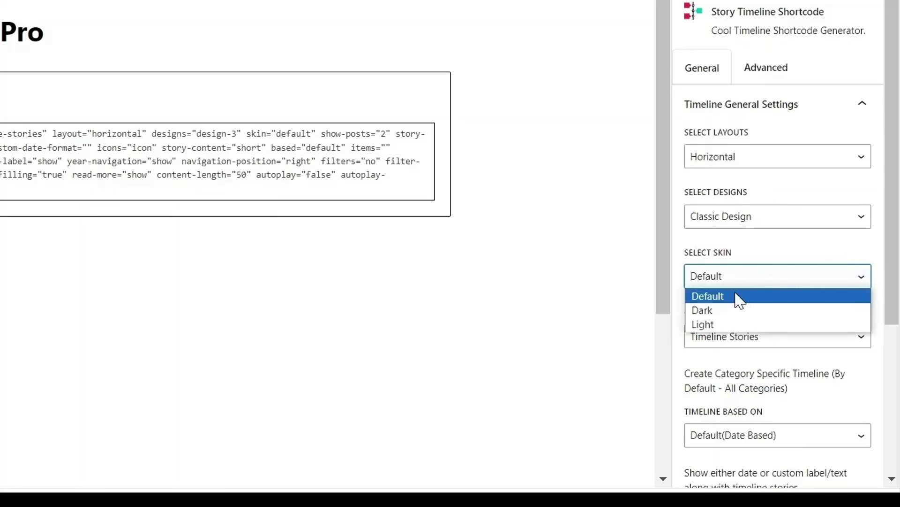
click(739, 313)
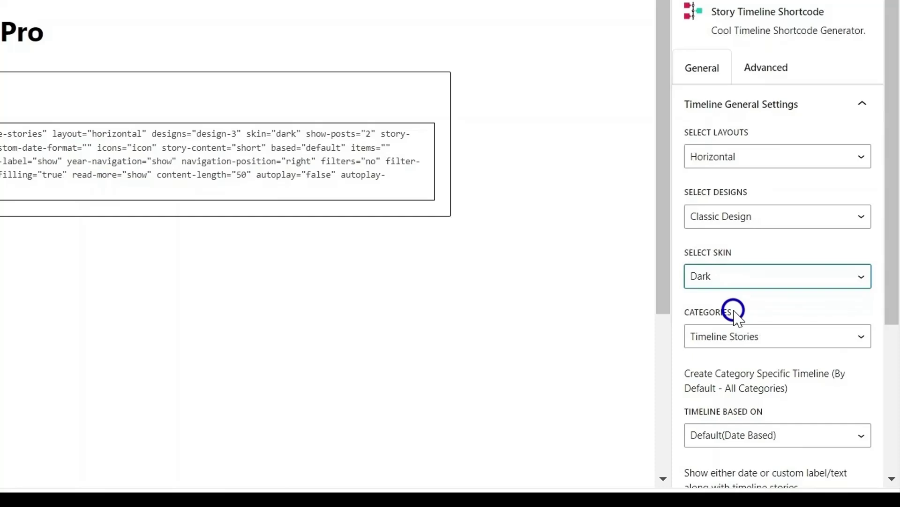
click(781, 341)
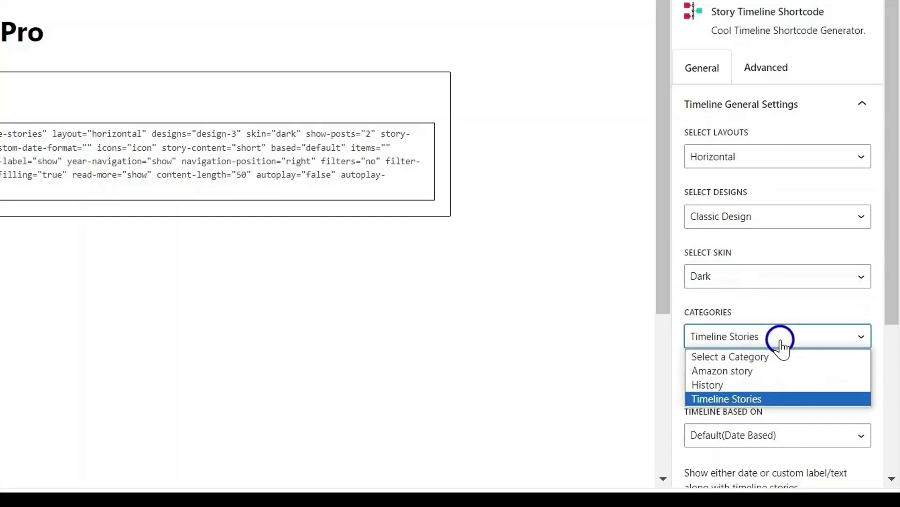
click(743, 399)
scroll(759, 375, down, 4)
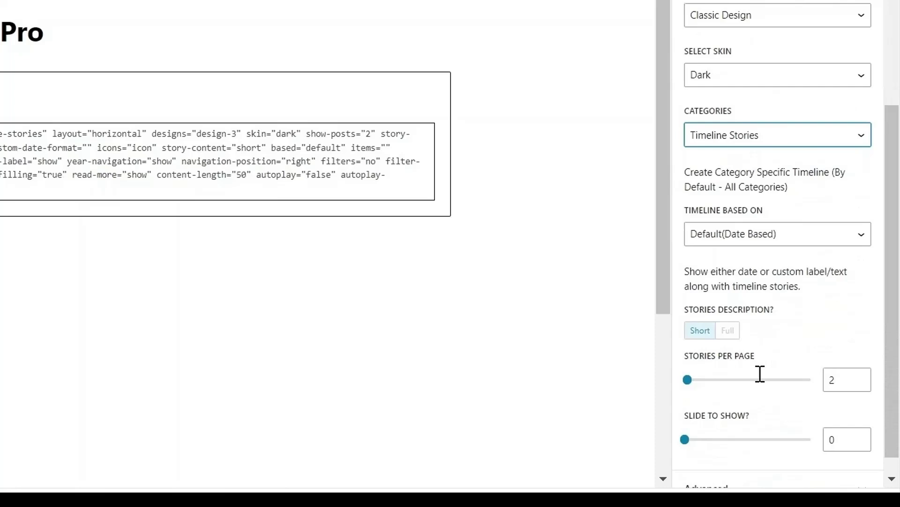
scroll(760, 383, down, 1)
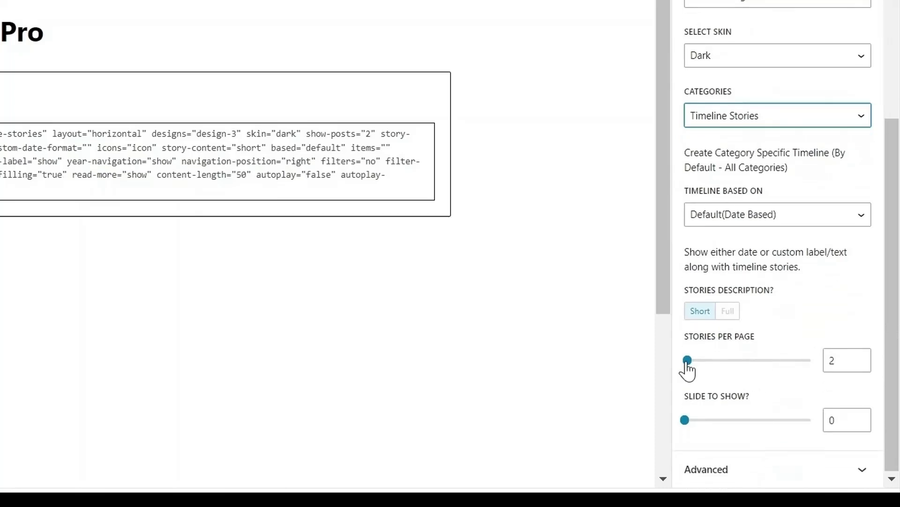
mouse_move(688, 365)
mouse_down()
mouse_move(696, 368)
mouse_move(688, 365)
mouse_up()
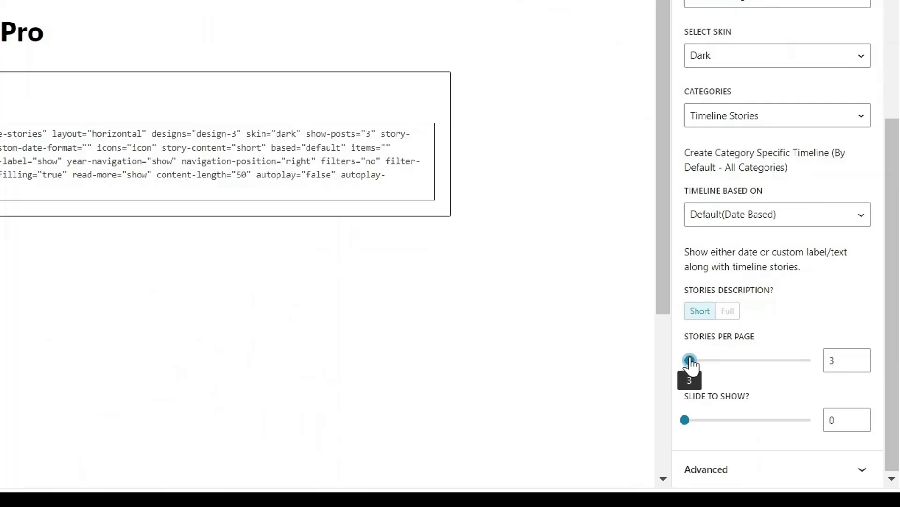
drag(689, 365, 694, 366)
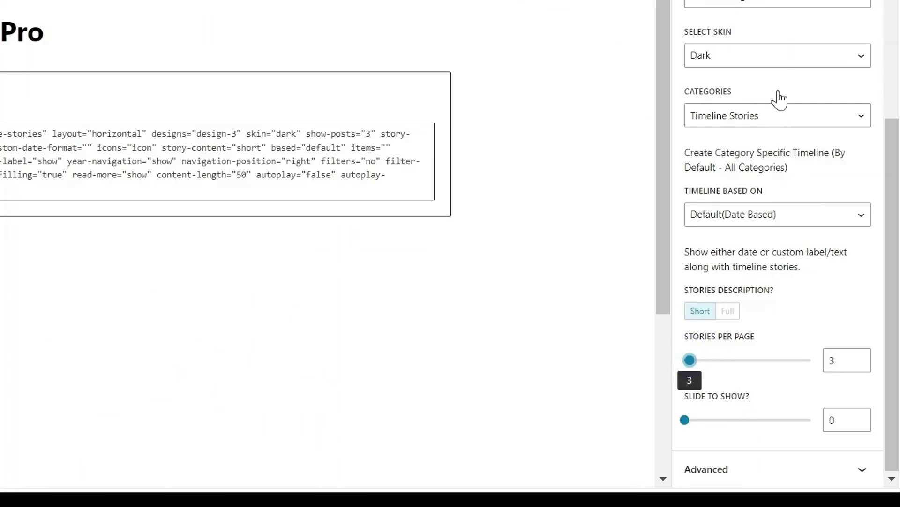
Save the Cool Timeline Pro page and preview the live timeline
click(828, 78)
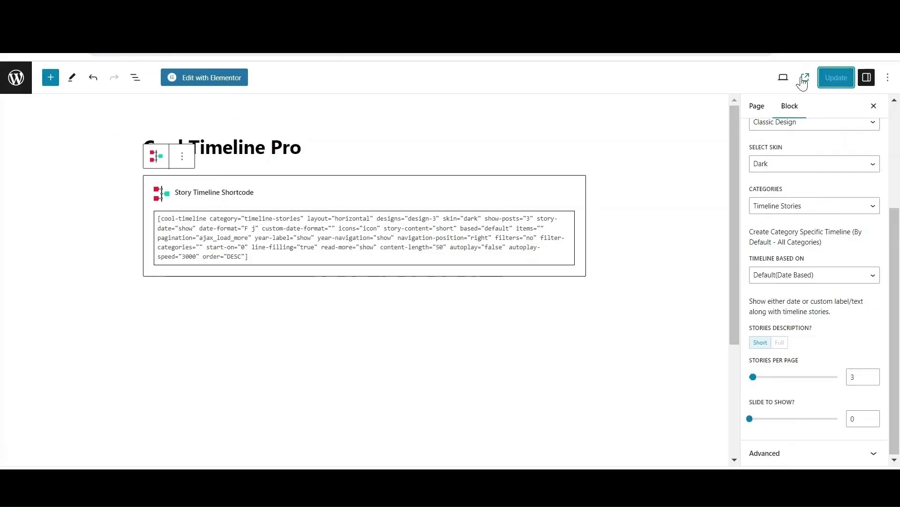
click(809, 77)
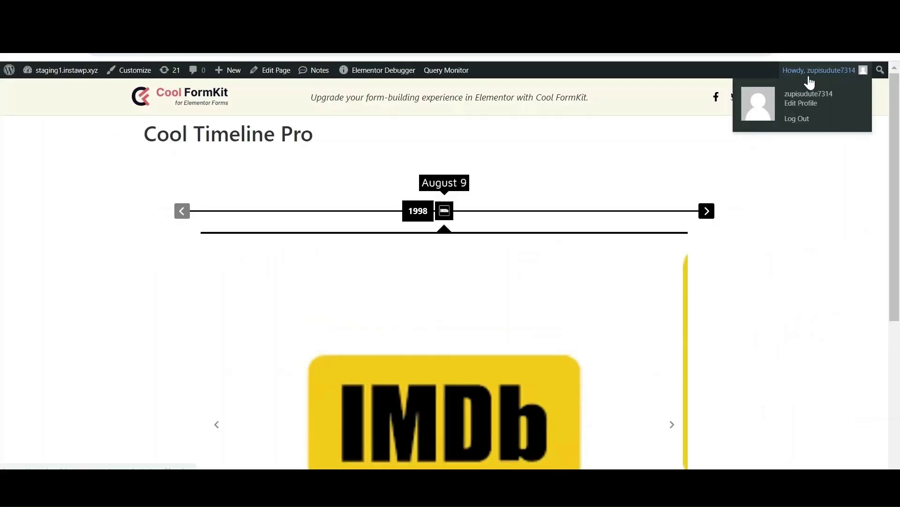
scroll(706, 322, down, 2)
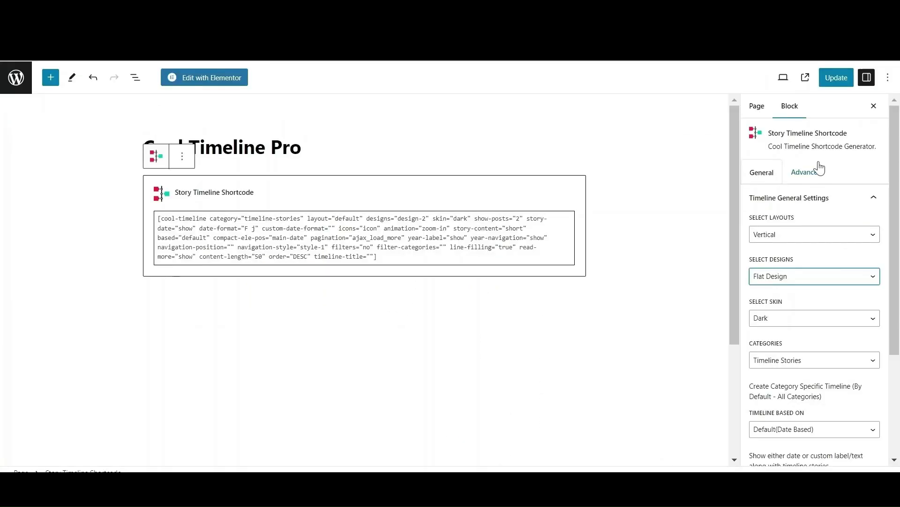
In Advanced settings, keep the January 1 (F j) date format and Ajax Load More pagination
click(818, 171)
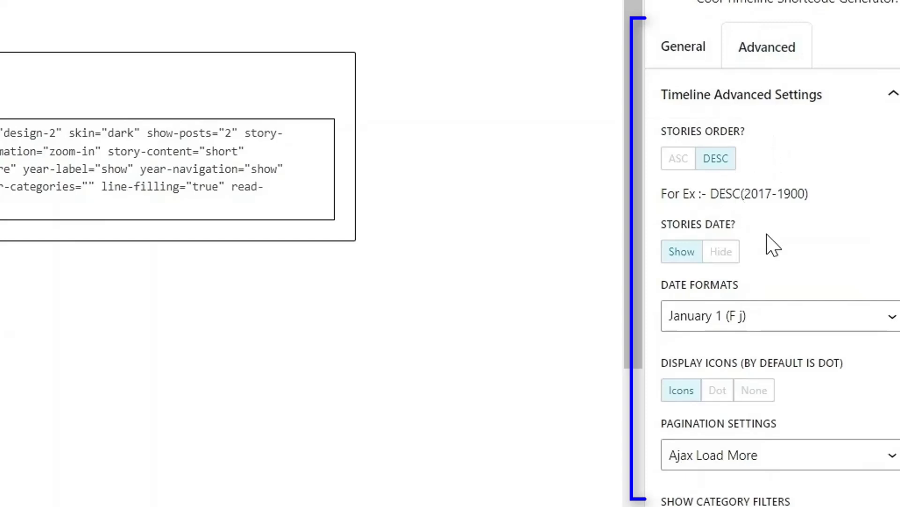
scroll(770, 245, down, 3)
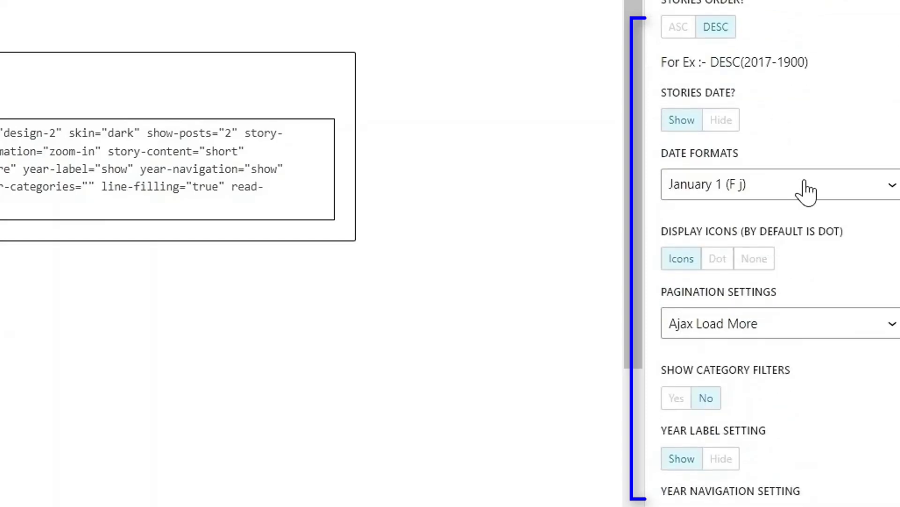
click(805, 188)
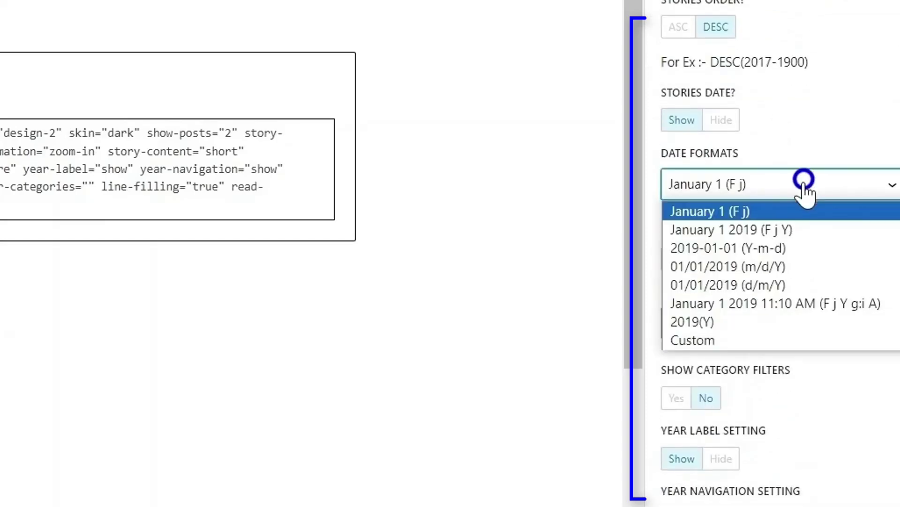
click(749, 212)
scroll(786, 239, down, 1)
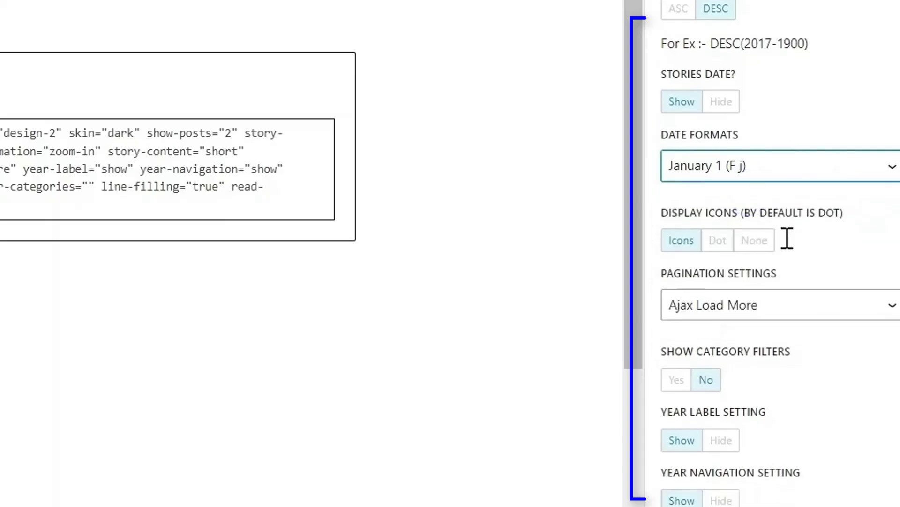
scroll(788, 238, down, 2)
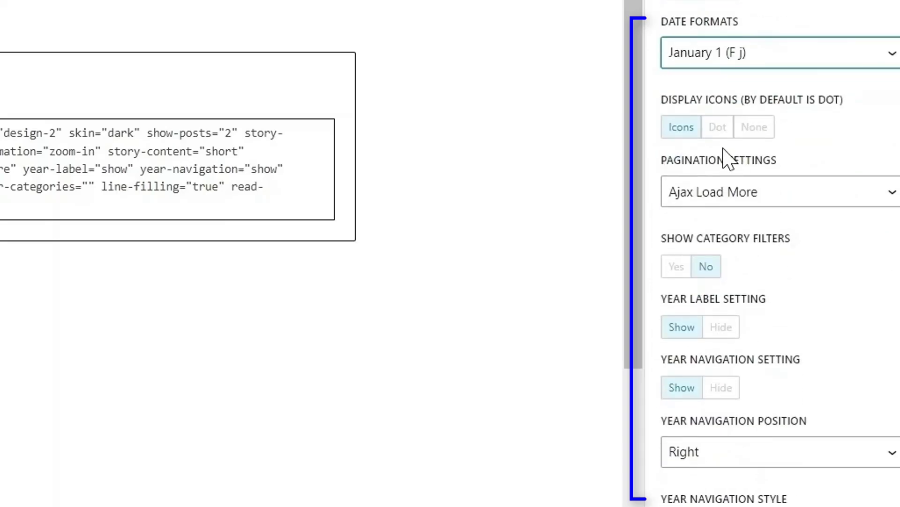
click(740, 200)
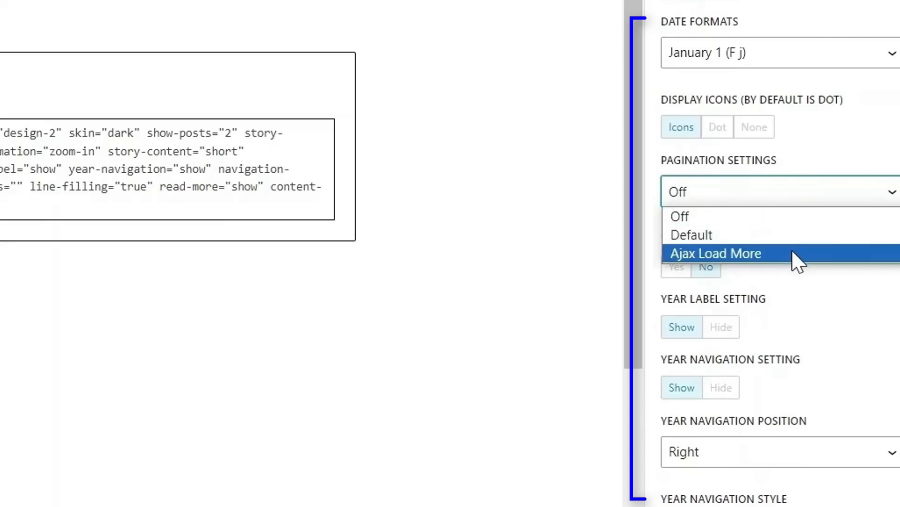
click(888, 261)
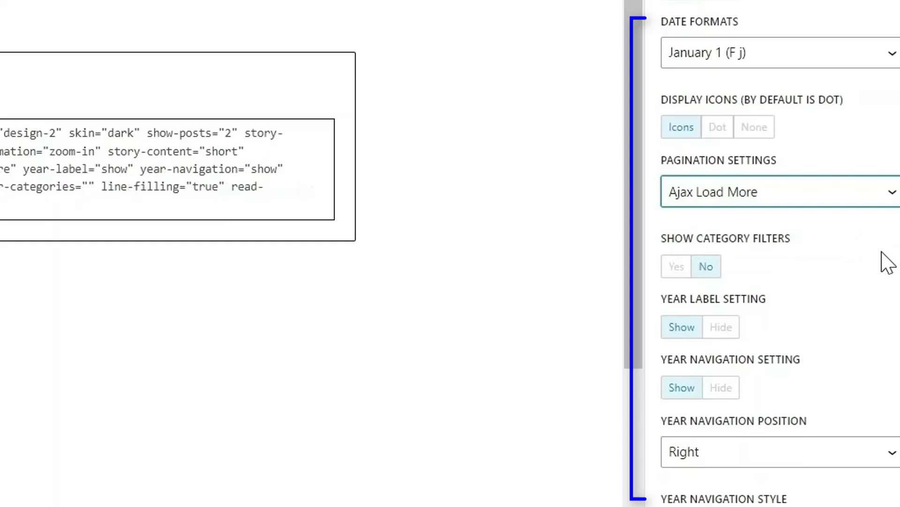
Review the year navigation position and set the year navigation style to Style 2
scroll(844, 263, down, 5)
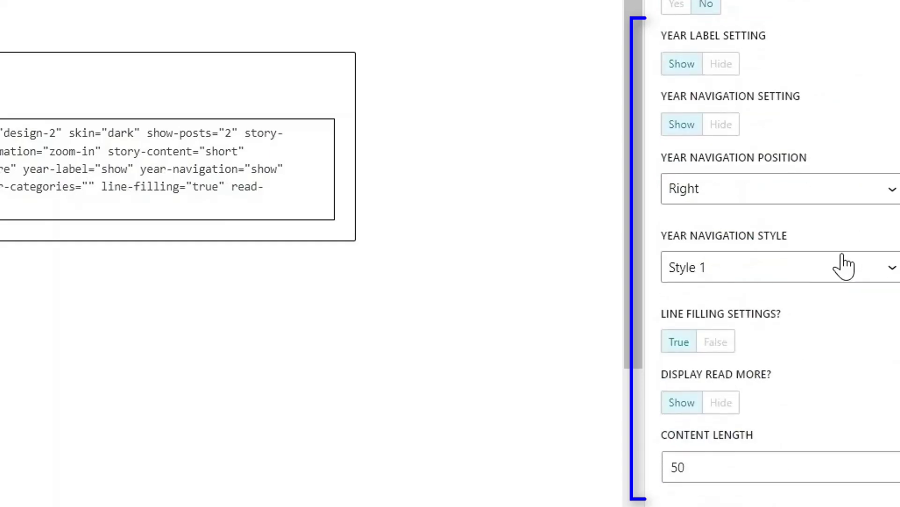
click(820, 196)
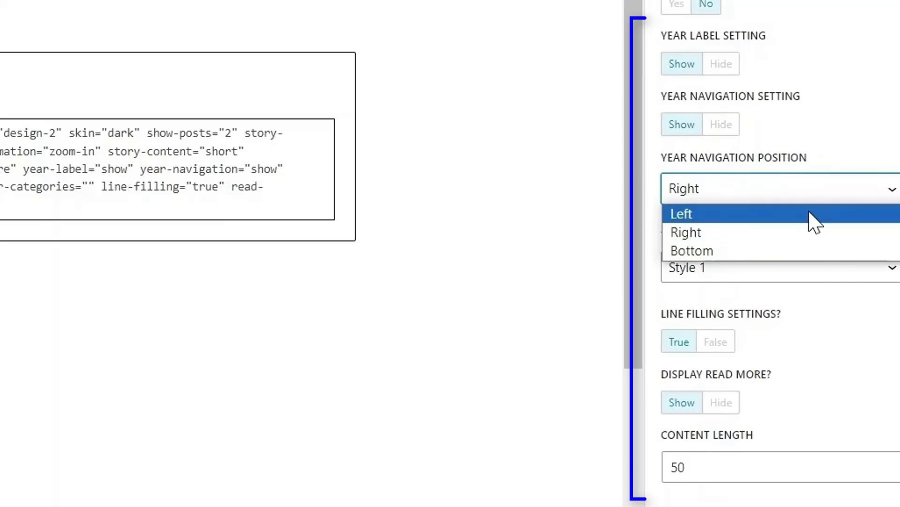
click(811, 215)
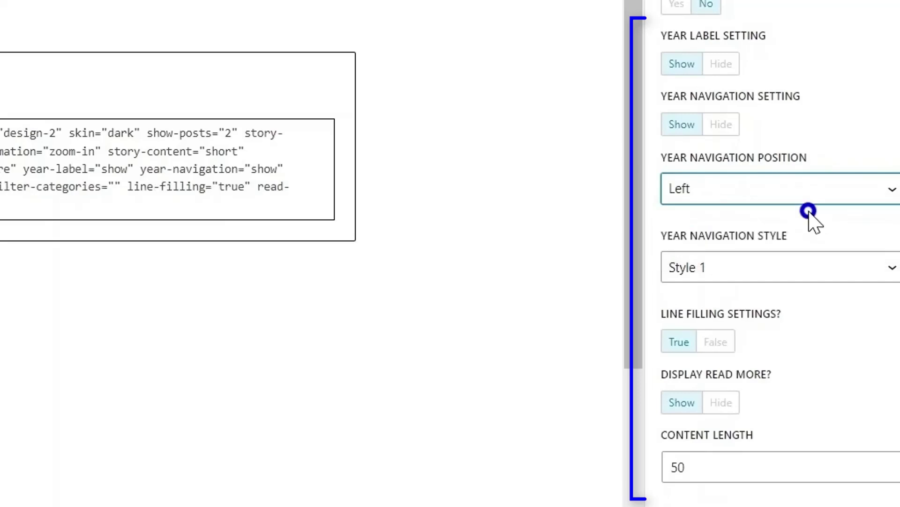
click(836, 268)
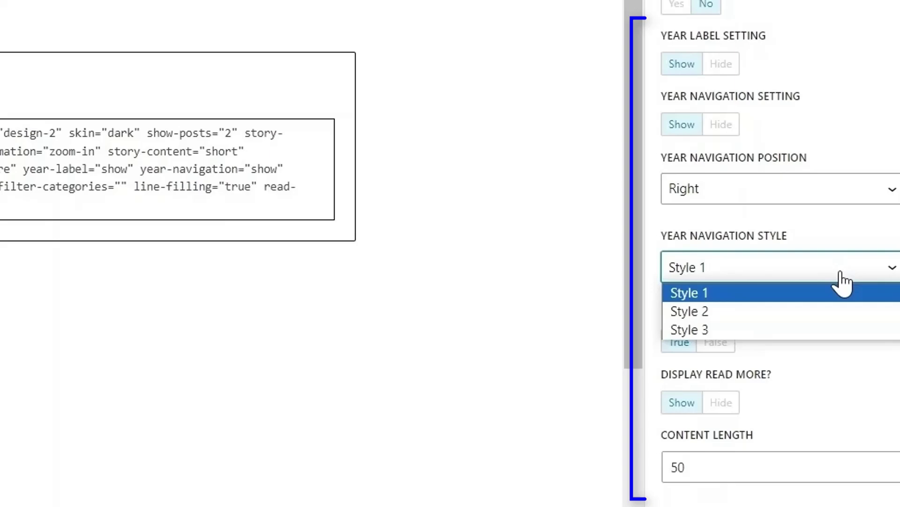
click(827, 314)
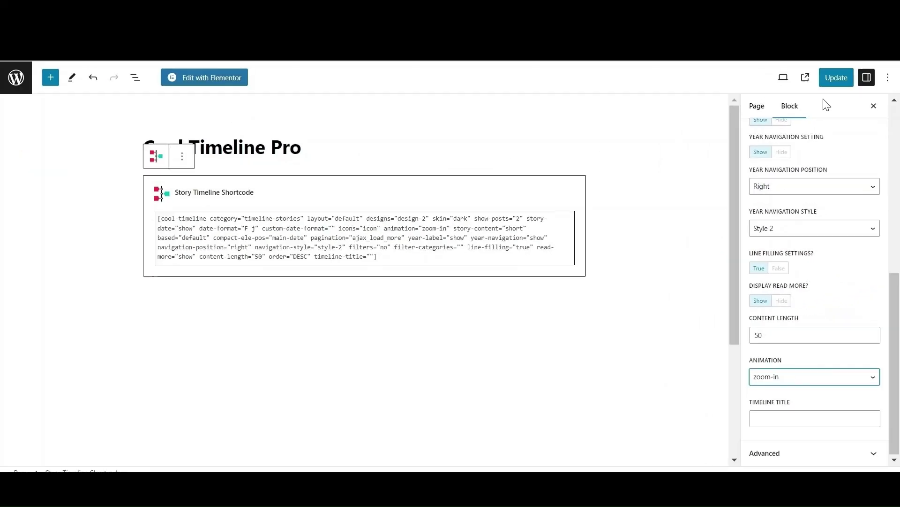
Update the page and review the live timeline with its 1998 Acquires IMDB story
click(832, 78)
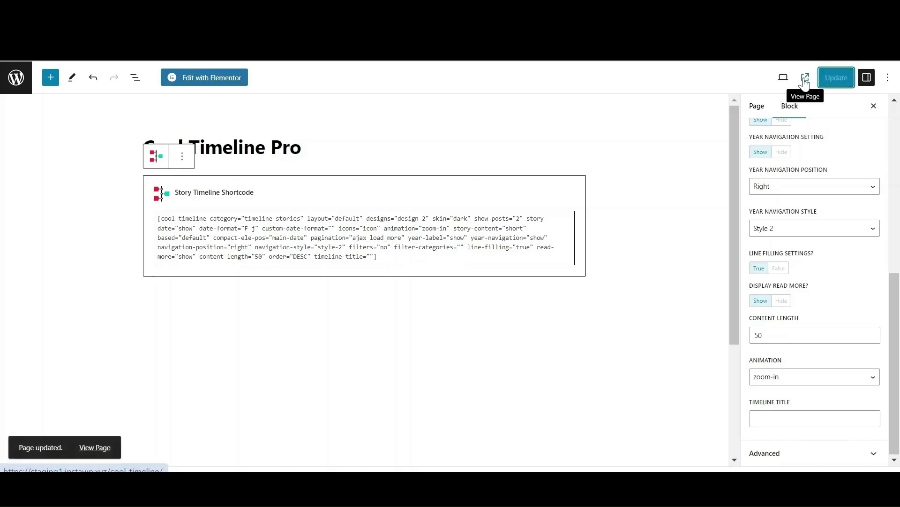
click(805, 80)
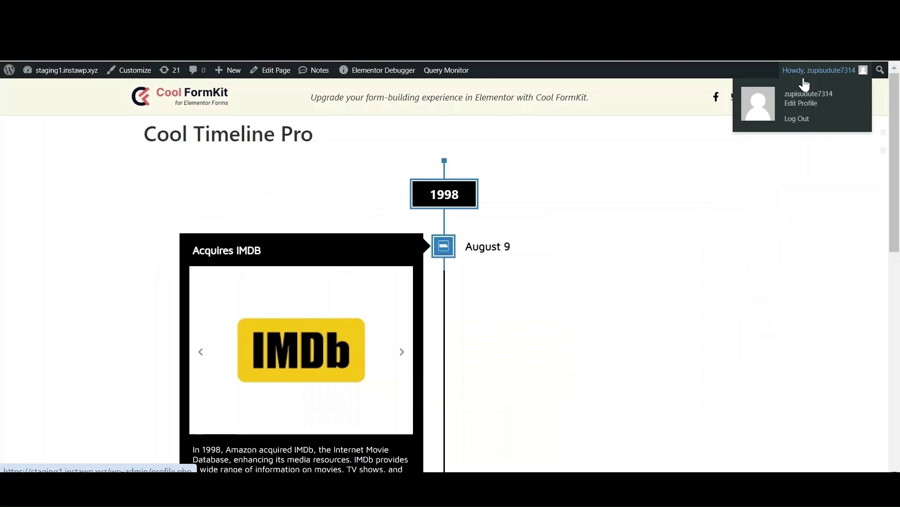
scroll(533, 247, down, 2)
scroll(533, 249, down, 2)
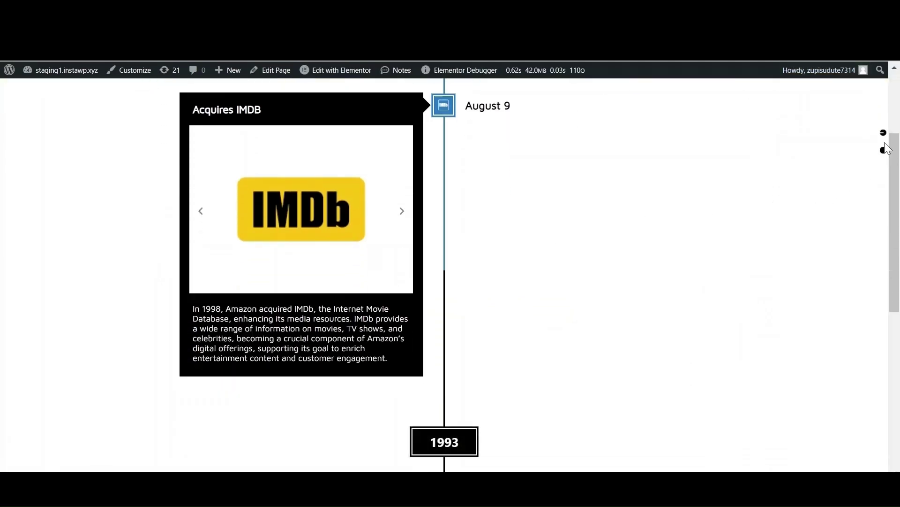
scroll(649, 181, up, 4)
scroll(649, 181, down, 4)
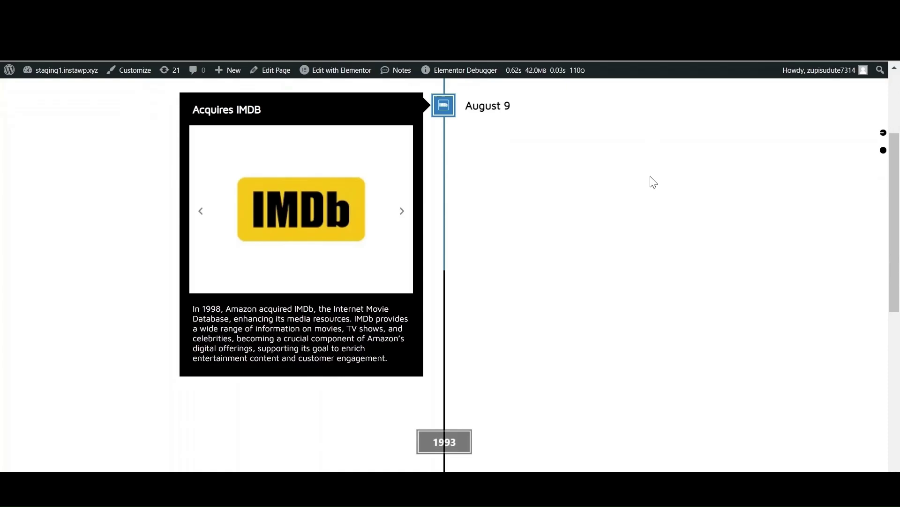
scroll(654, 182, down, 8)
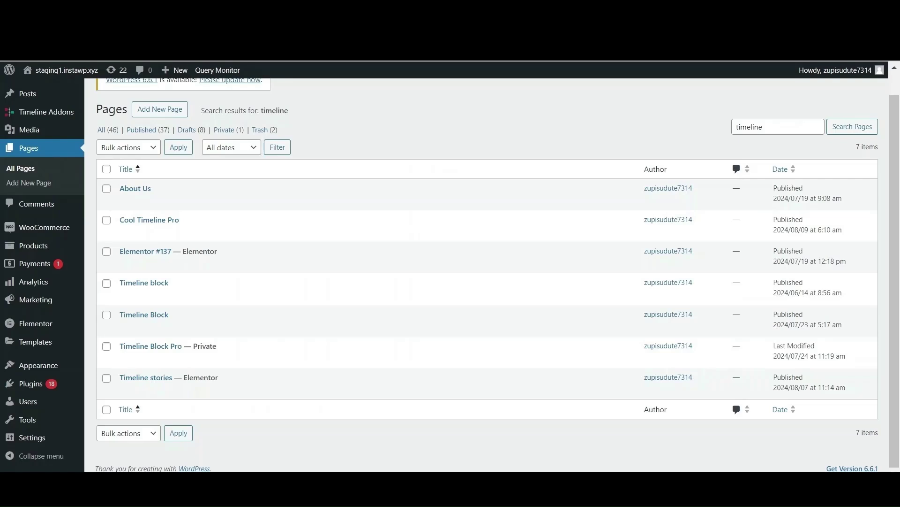
Open Timeline Addons > Timeline Settings and review the General Settings, such as 'Read More' text
click(39, 120)
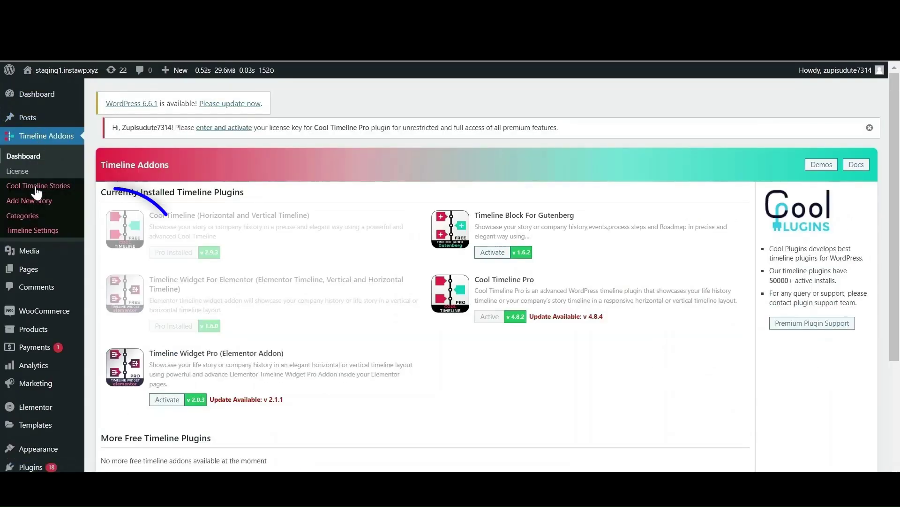
click(38, 232)
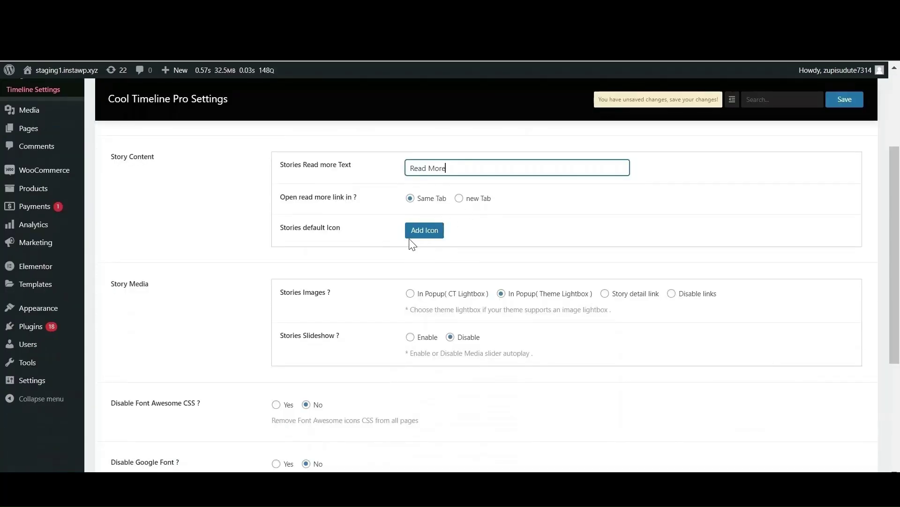
scroll(328, 263, down, 2)
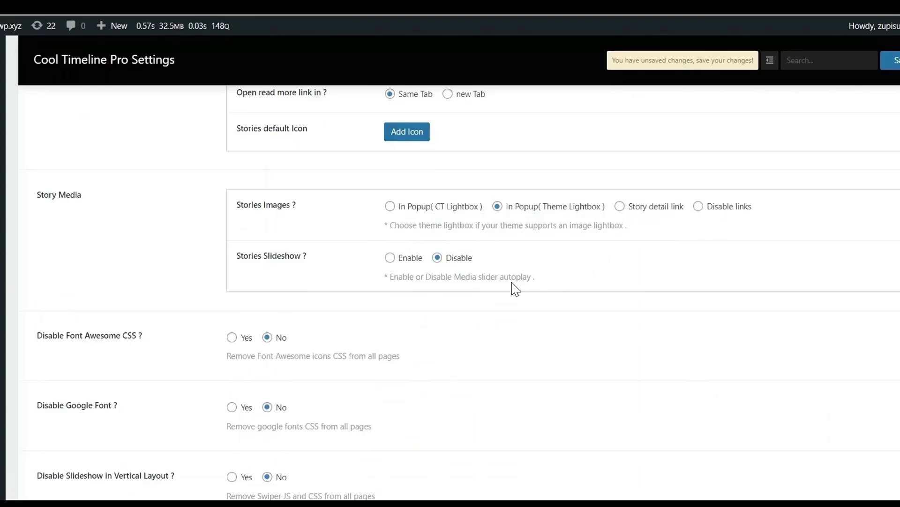
scroll(516, 289, down, 2)
scroll(515, 288, down, 2)
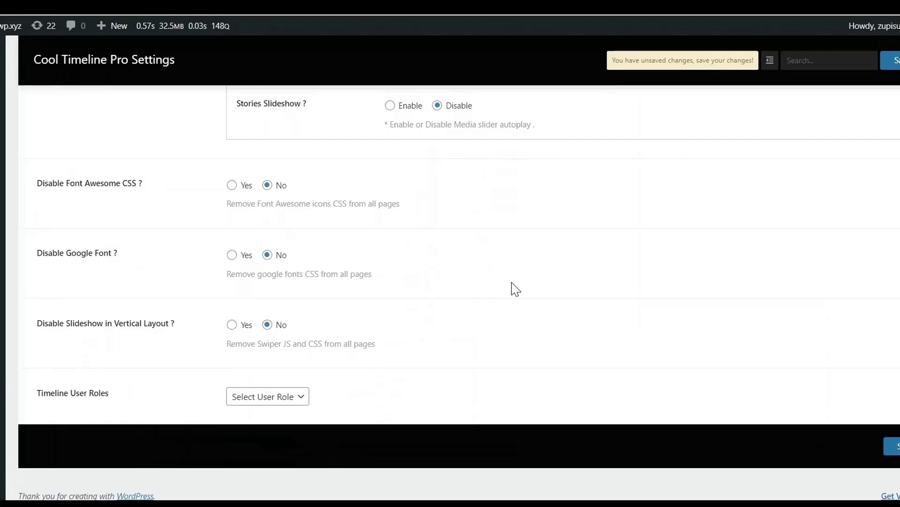
scroll(516, 288, up, 10)
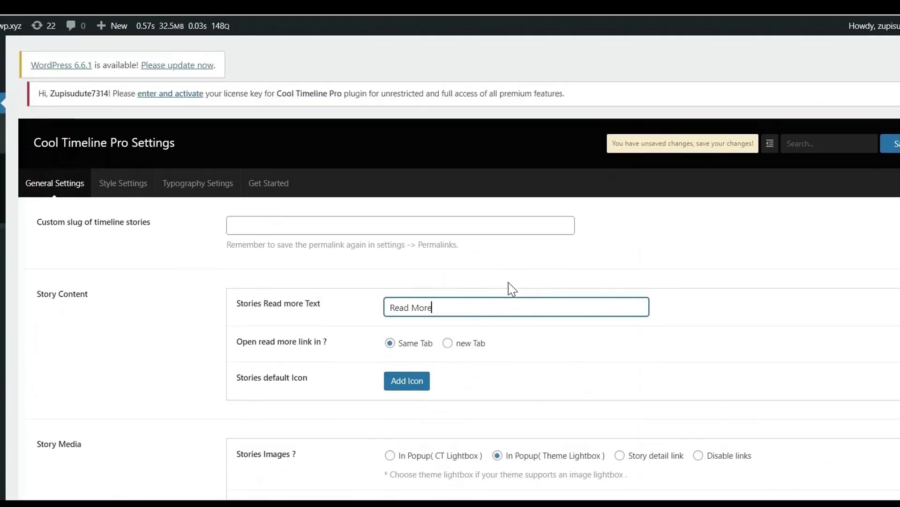
In Style Settings, make vertical stories start from the right and change the story background colour
click(123, 182)
click(270, 229)
scroll(272, 244, down, 2)
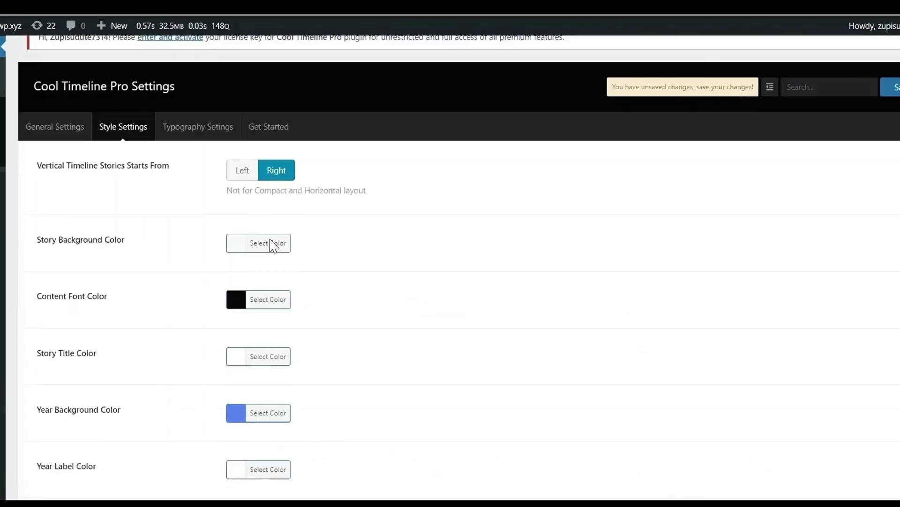
click(242, 225)
click(310, 239)
click(370, 243)
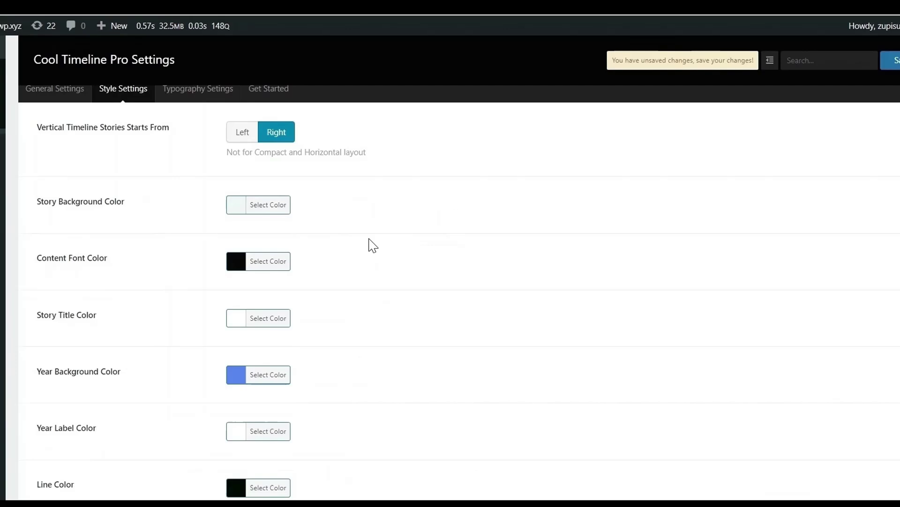
scroll(370, 244, down, 2)
Set the timeline line colour to teal #008c7e and save the style settings
click(259, 190)
click(237, 251)
click(272, 490)
scroll(257, 328, down, 3)
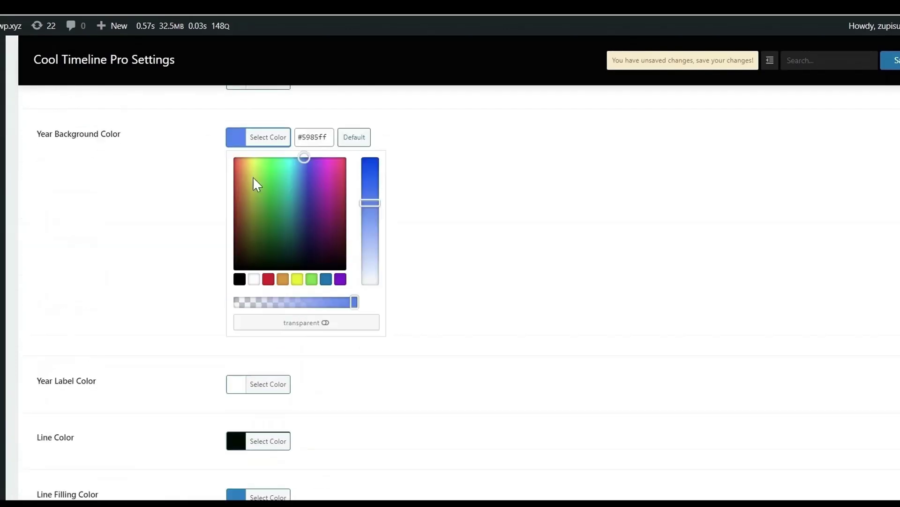
scroll(263, 282, down, 5)
click(236, 168)
drag(251, 195, 296, 226)
click(316, 243)
scroll(248, 229, down, 2)
scroll(384, 262, up, 10)
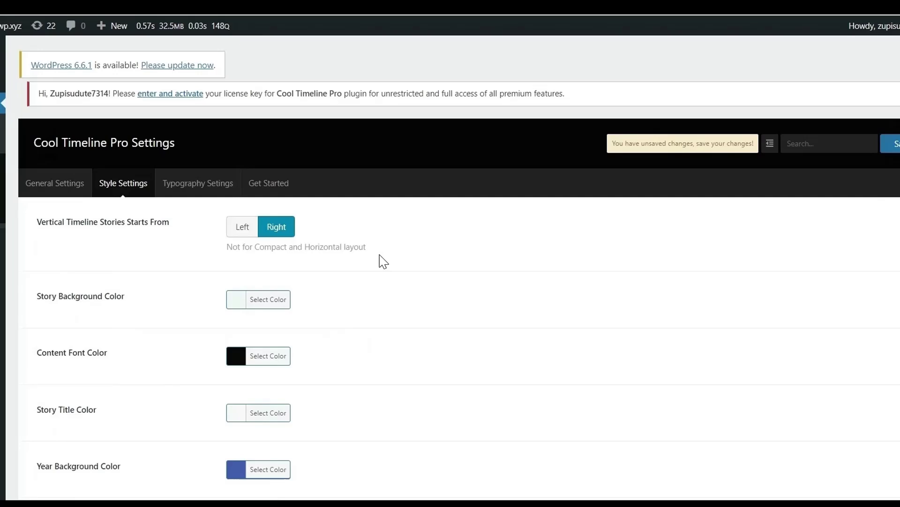
click(887, 141)
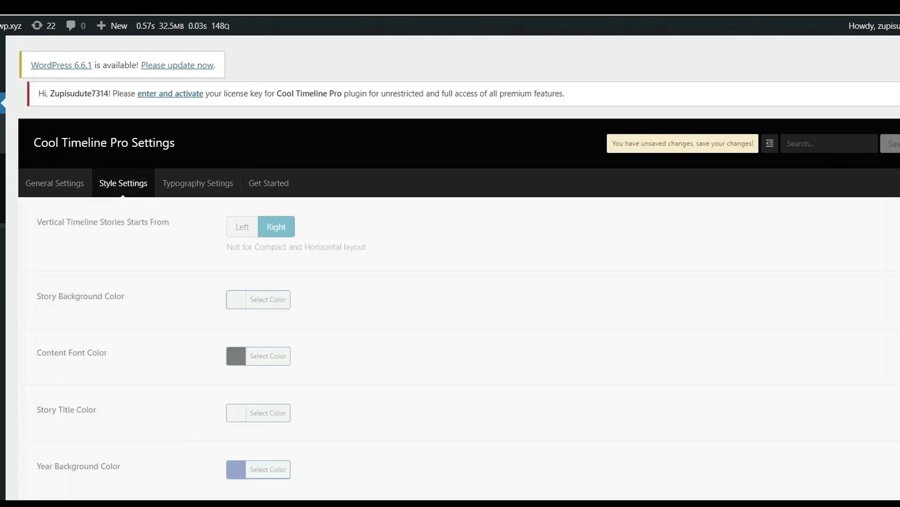
Look over the typography settings, then go to the All Pages list
click(174, 182)
scroll(566, 252, down, 3)
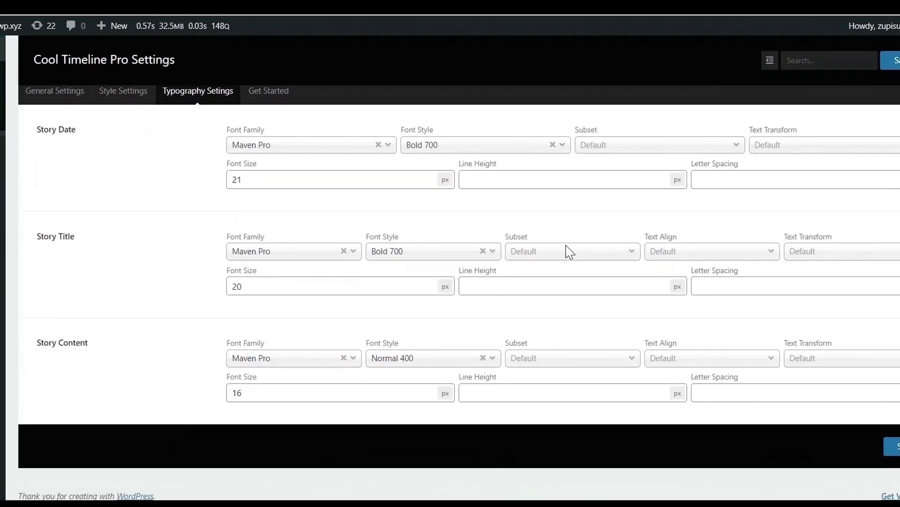
scroll(508, 253, up, 1)
scroll(508, 253, up, 1)
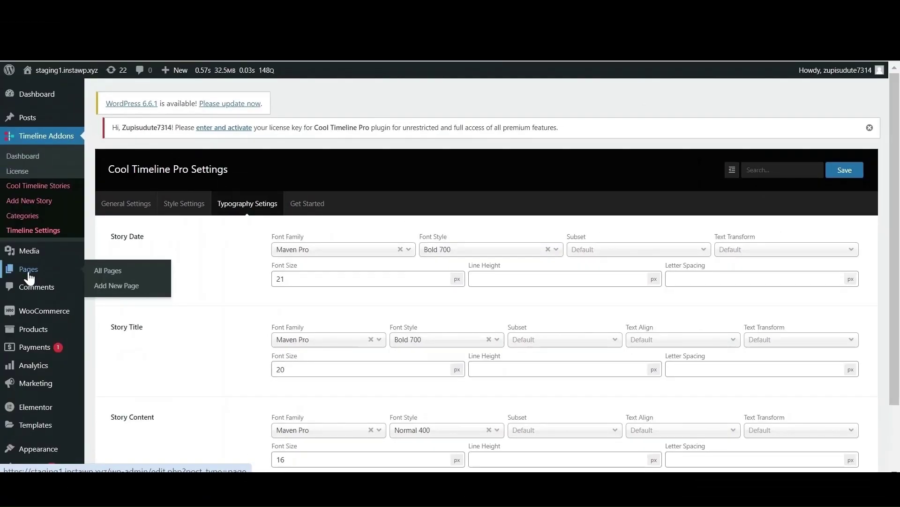
click(3, 257)
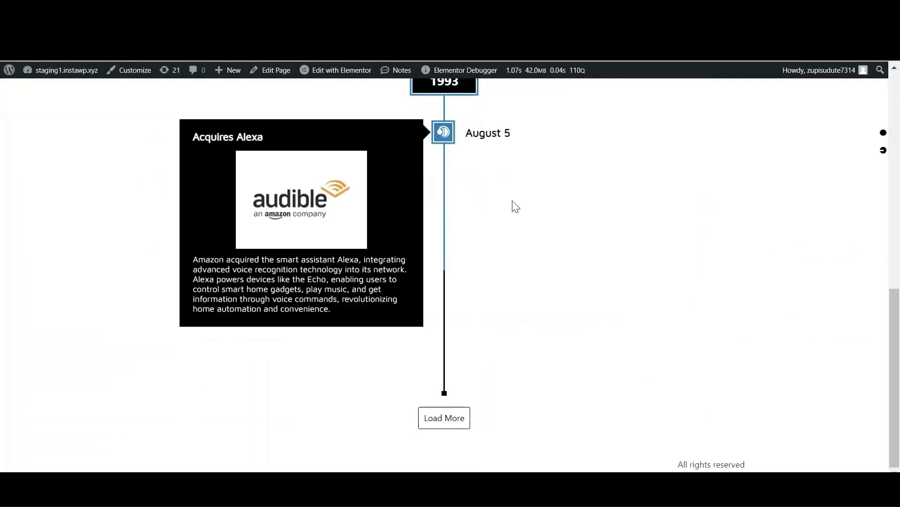
Scroll through the live vertical timeline, starting at 1998 and the Acquires IMDB story
scroll(514, 205, up, 5)
scroll(513, 206, up, 5)
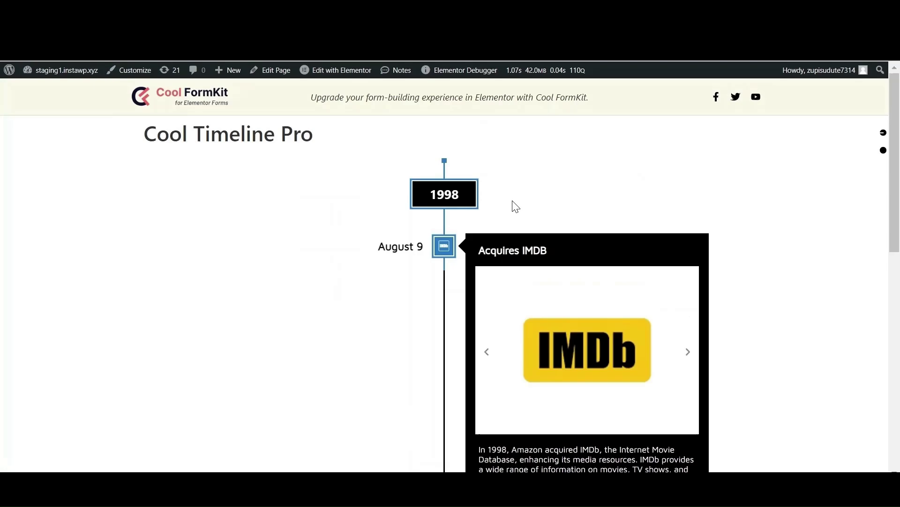
scroll(514, 207, down, 2)
scroll(514, 207, down, 8)
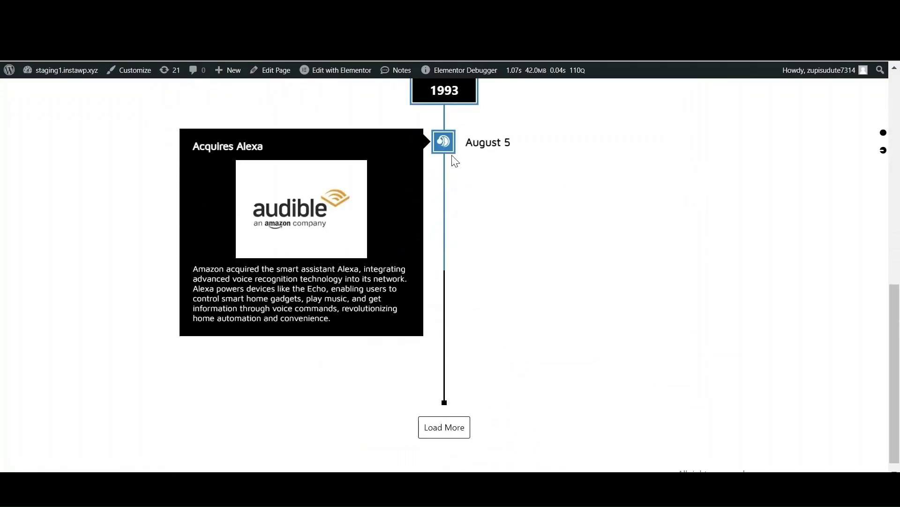
scroll(446, 249, up, 8)
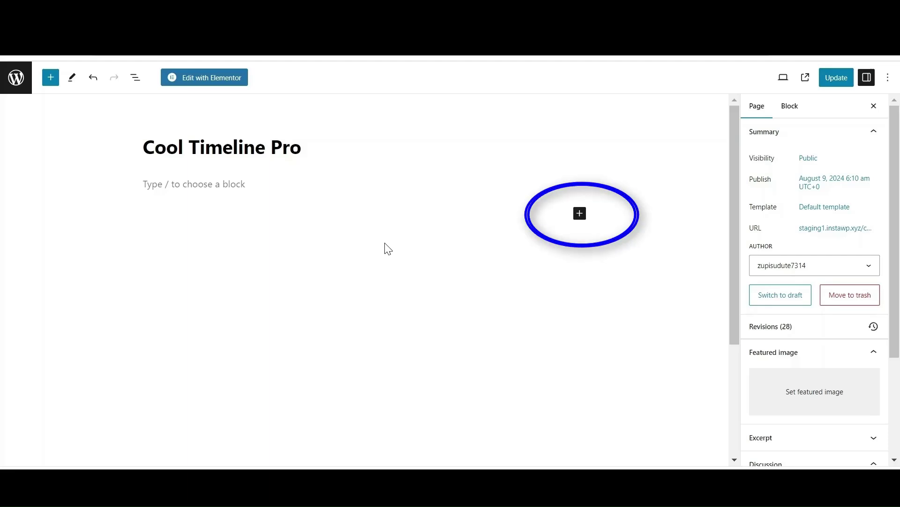
Search 'timeline' in the block inserter and add the Cool Timeline Block to the empty page
click(581, 216)
text(timeline)
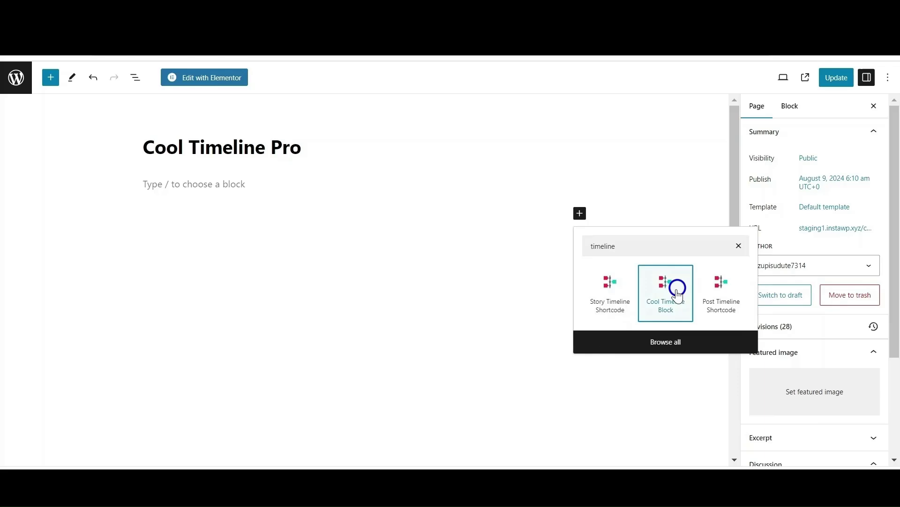
click(677, 294)
scroll(557, 324, down, 7)
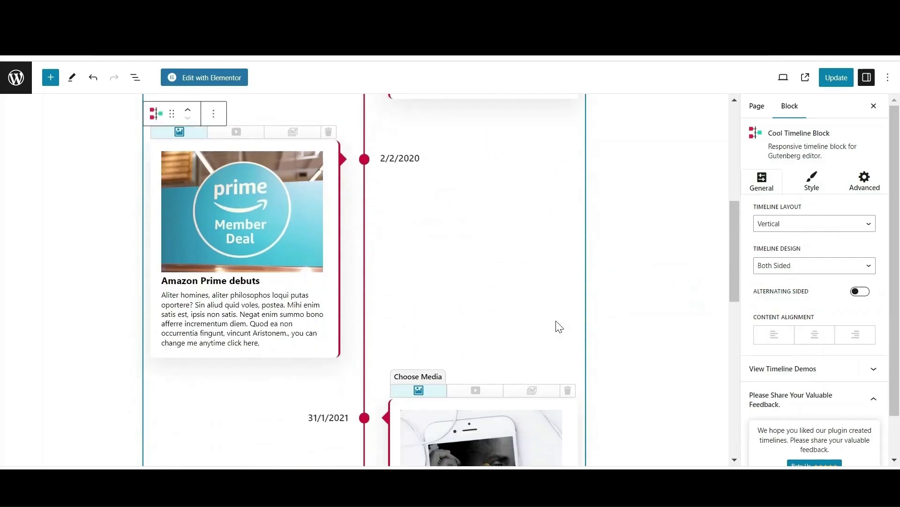
scroll(558, 323, down, 6)
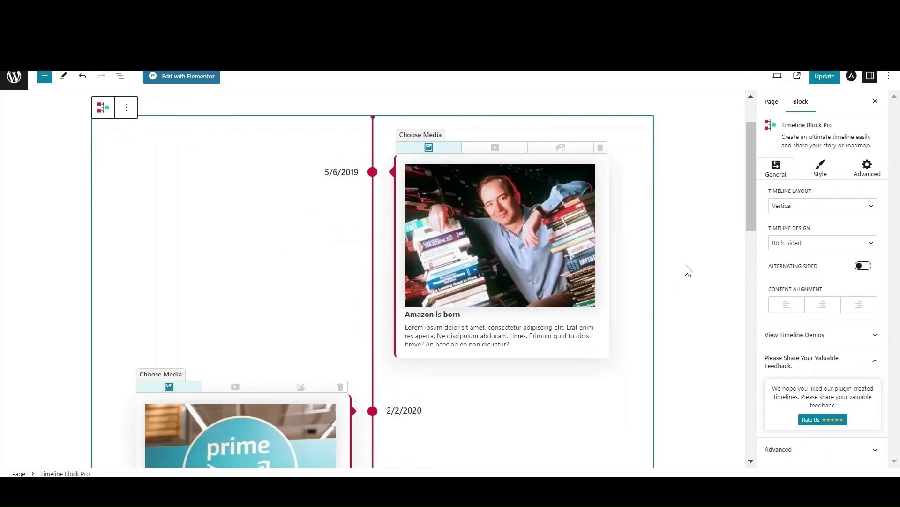
Set the Timeline Layout to Horizontal
scroll(688, 270, up, 2)
click(873, 209)
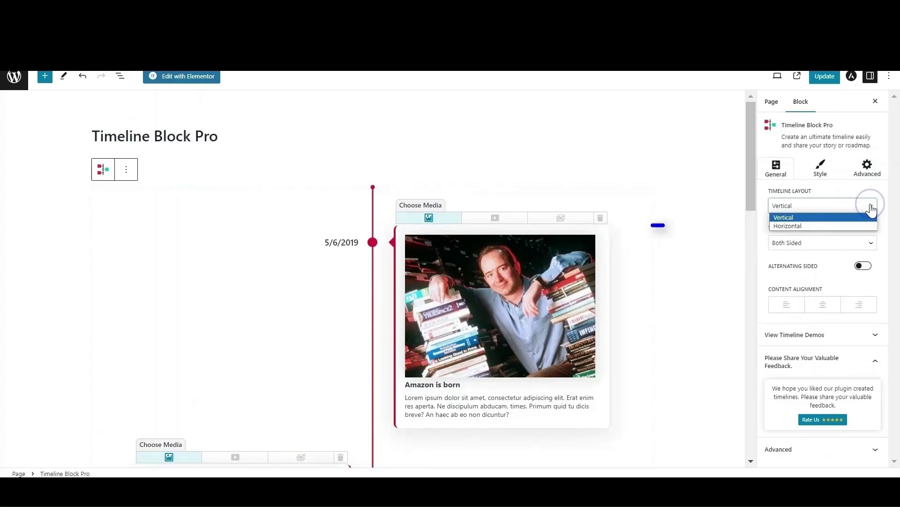
click(786, 226)
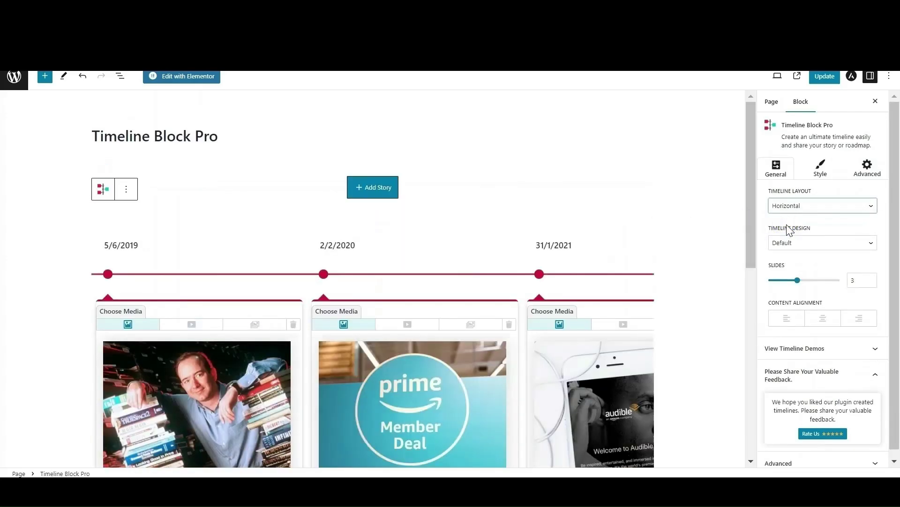
scroll(436, 241, down, 2)
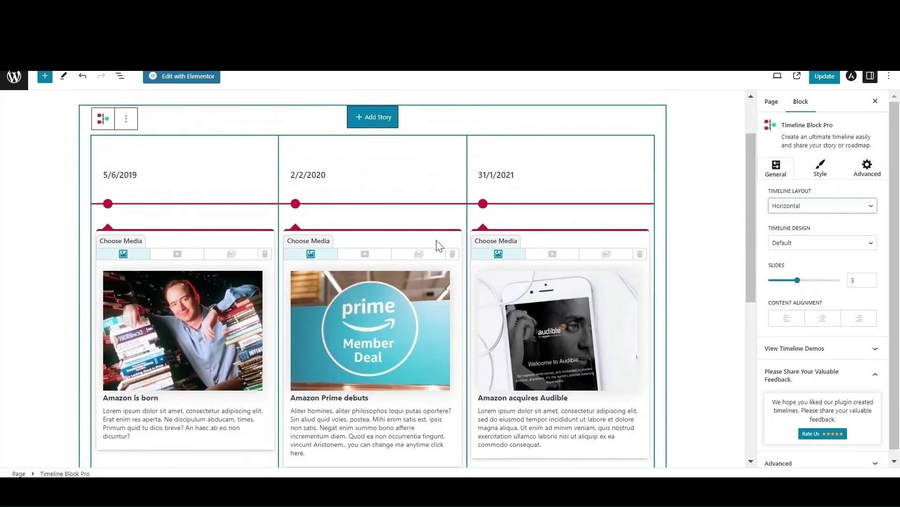
scroll(436, 240, up, 2)
scroll(436, 241, down, 4)
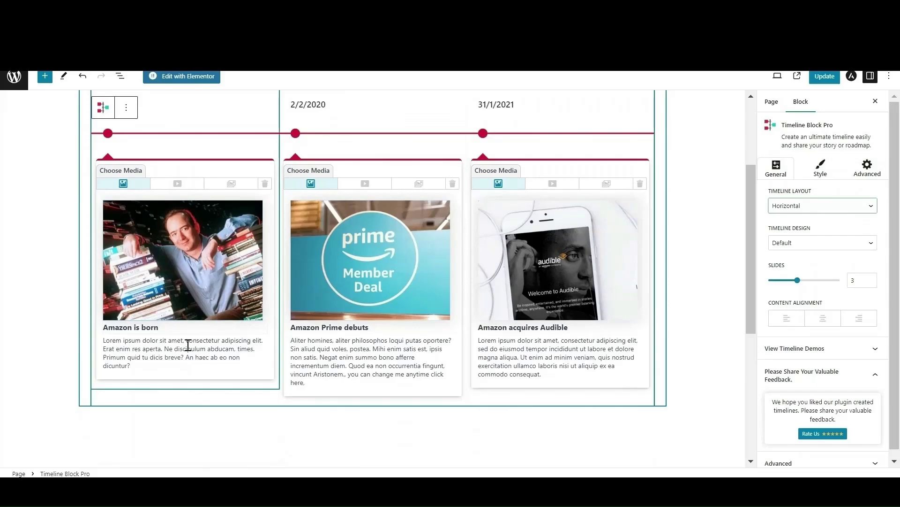
Replace the Lorem text of the Amazon is born, Prime debuts and Audible cards with real descriptions
click(185, 347)
triple_click(190, 345)
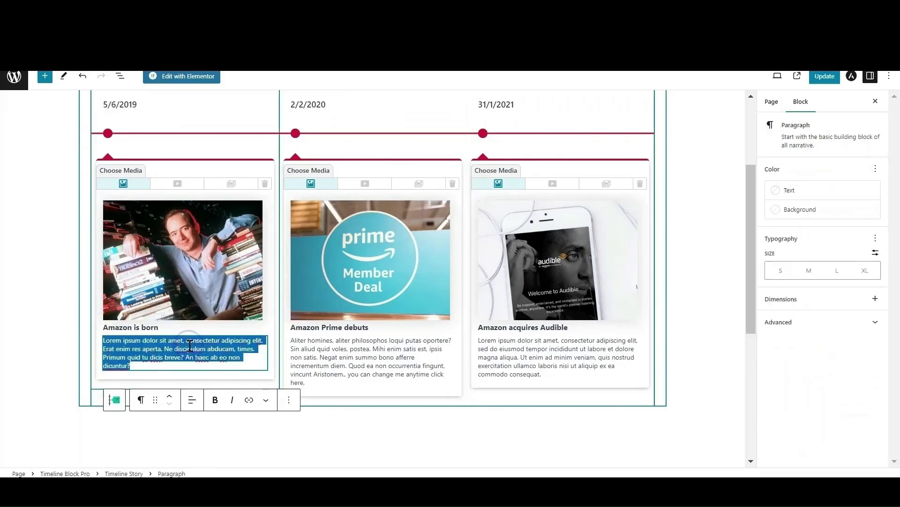
text(Amazon, founded by Jeff Bezos on July 5, 1994, began as an online bookstore operating out of a garage in Bellevue, Washington. Originally named "Cadabra," the company quickly changed its name to Amazon, inspired by the vast South American river, symbolizing its potential to become a vast online marketplace.)
scroll(190, 345, down, 1)
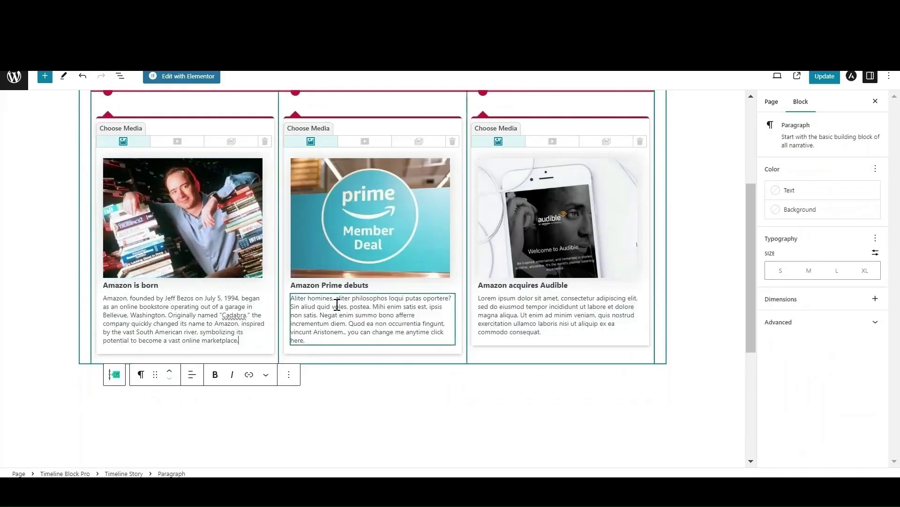
double_click(338, 305)
triple_click(337, 306)
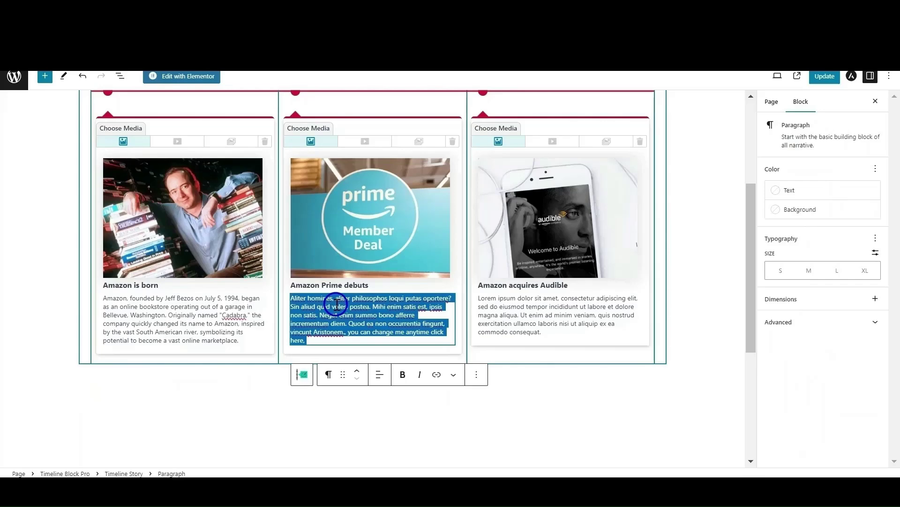
text(Amazon Prime debuted in February 2005 as a membership program offering fast and free shipping on eligible purchases for an annual fee. Initially, Prime members enjoyed unlimited two-day shipping within the contiguous United States. The program quickly gained popularity, prompting Amazon to expand its benefits.)
scroll(520, 279, down, 1)
double_click(521, 280)
triple_click(521, 279)
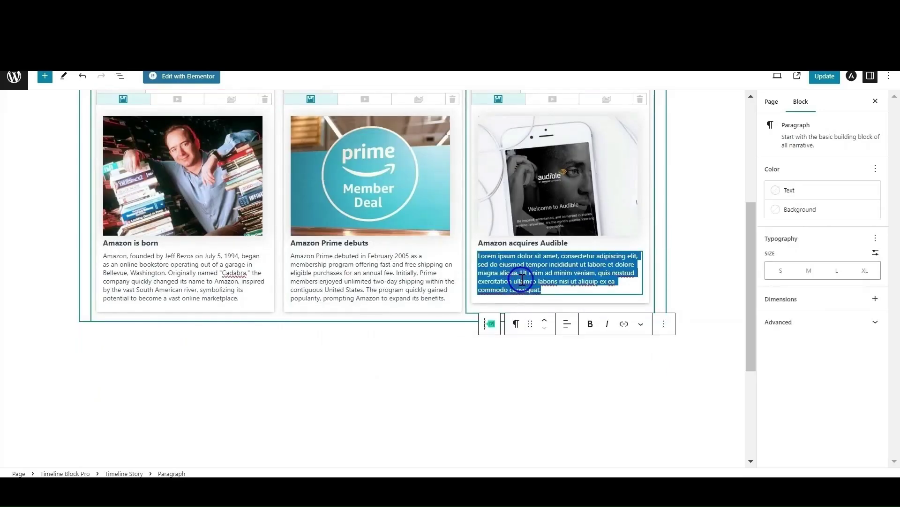
text(In January 2008, Amazon acquired Audible, the leading provider of spoken audio entertainment, information, and educational programming, for approximately $300 million. Audible, founded in 1995, had built a vast library of audiobooks, radio shows, and audio versions of magazines and newspapers. The acquisition allowed Amazon to expand its digital content offerings and tap into the growing demand for audiobooks and spoken word content.)
scroll(378, 332, up, 5)
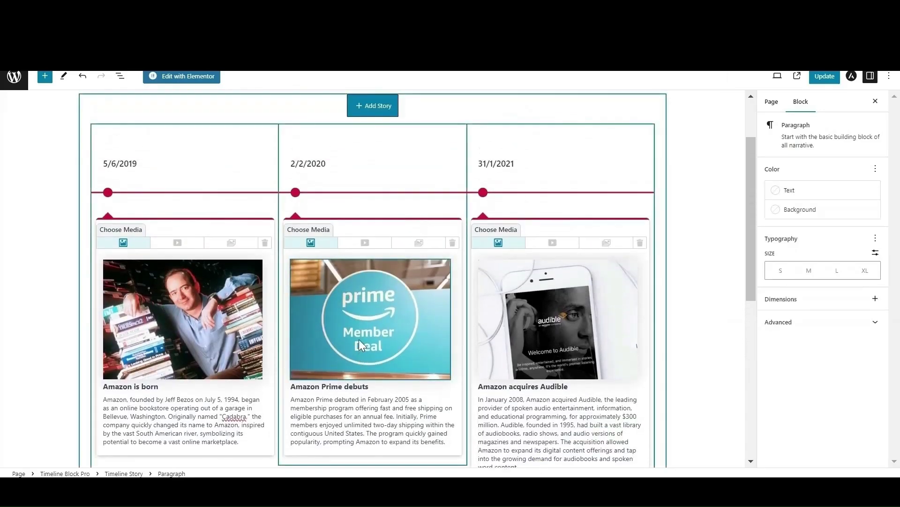
click(193, 320)
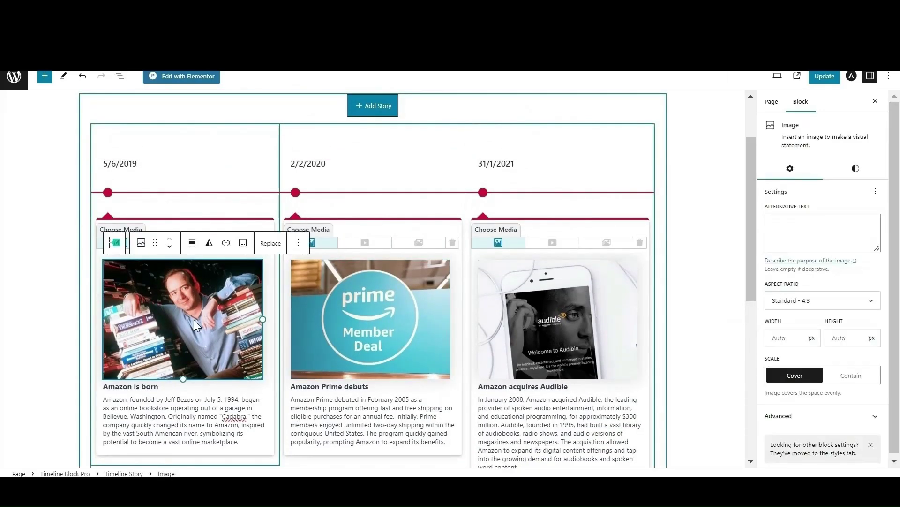
Switch the Amazon is born story's media to video and embed the Amazon Empire YouTube link
click(173, 205)
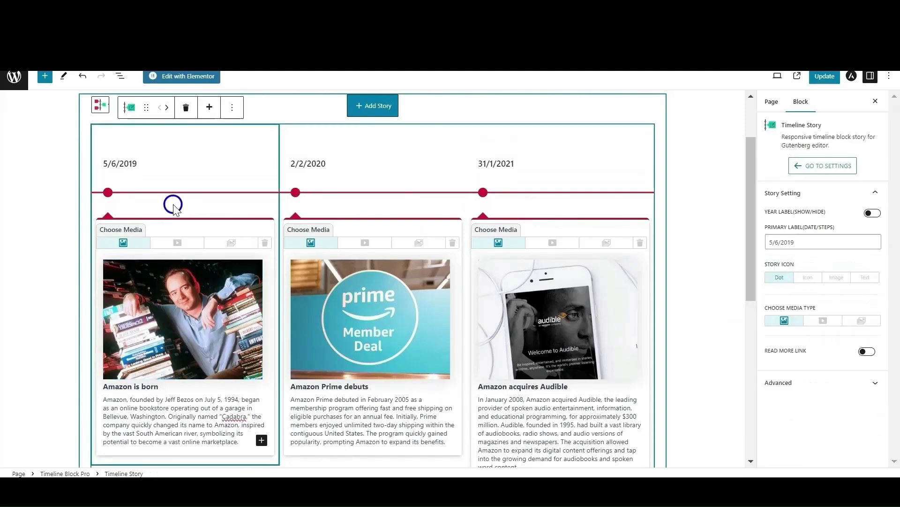
click(178, 243)
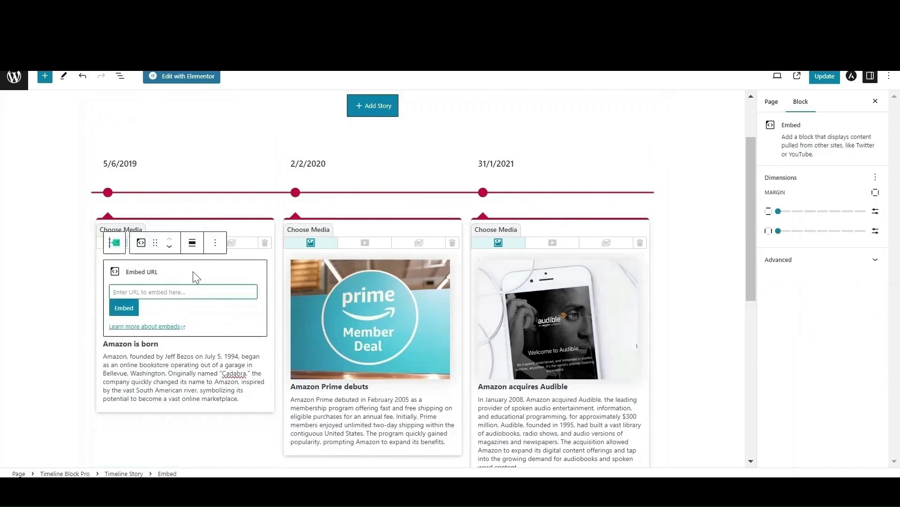
click(194, 293)
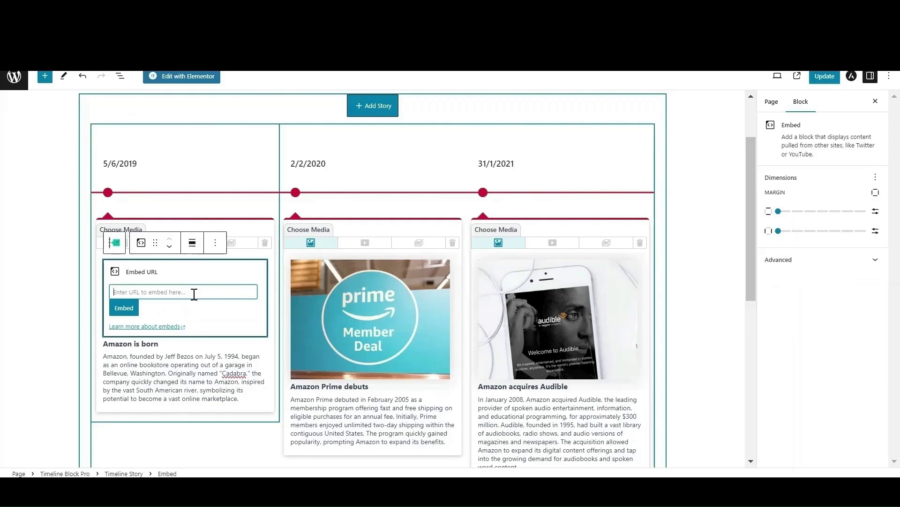
text(https://youtu.be/RVVfJVj5z8s?si=i34DXqlXW1_pCs6H)
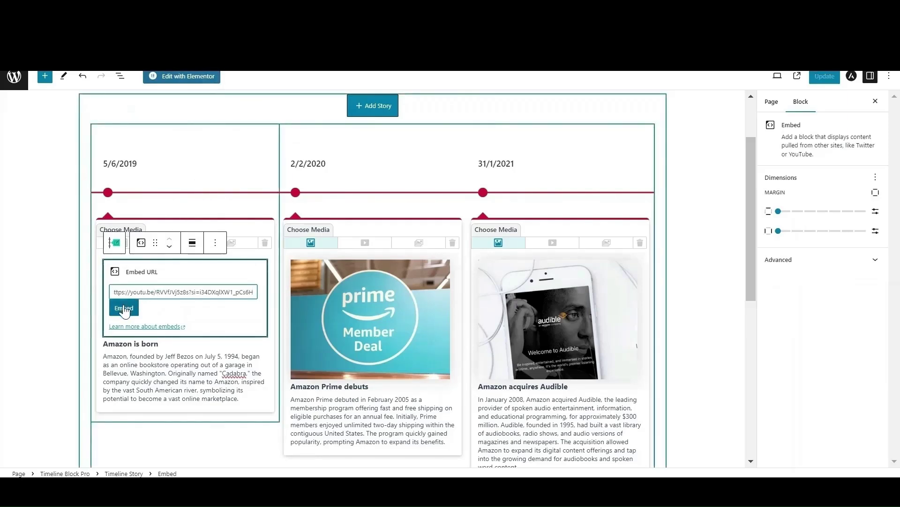
click(135, 312)
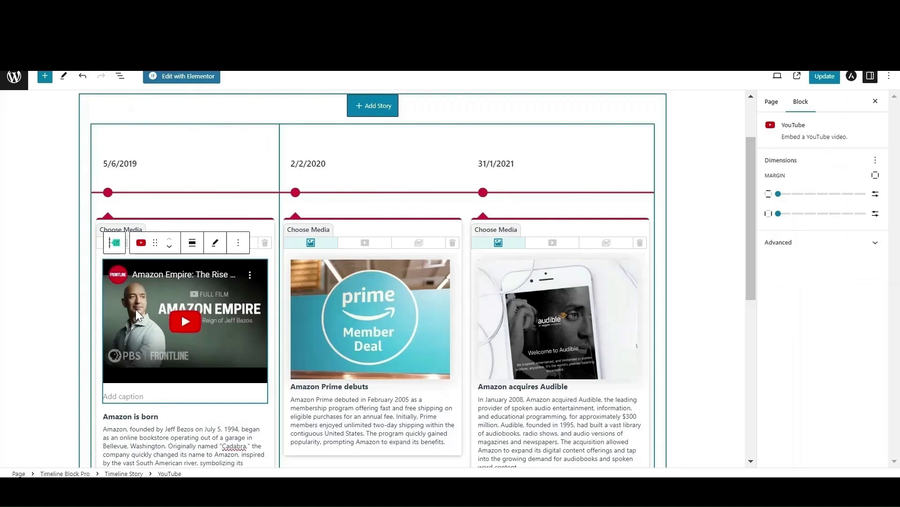
Replace the Prime card's image with the prime.jpg logo from the media library
click(396, 332)
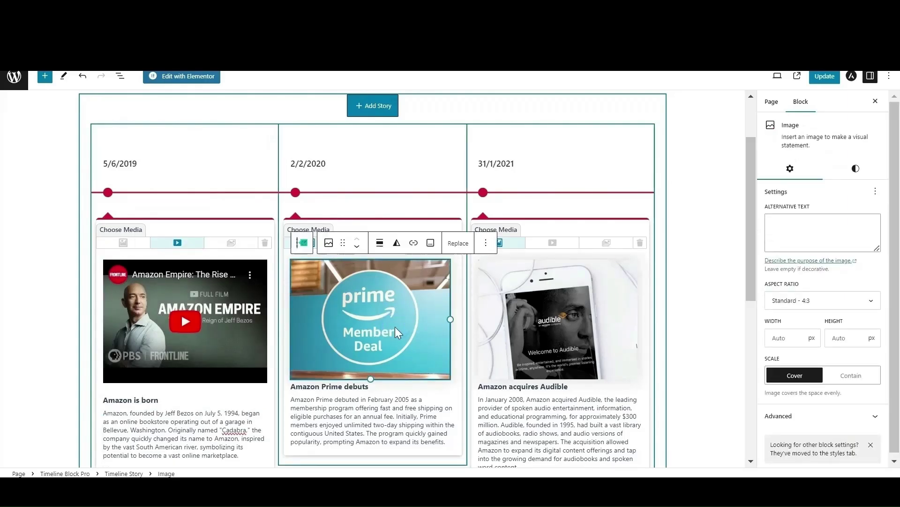
click(458, 243)
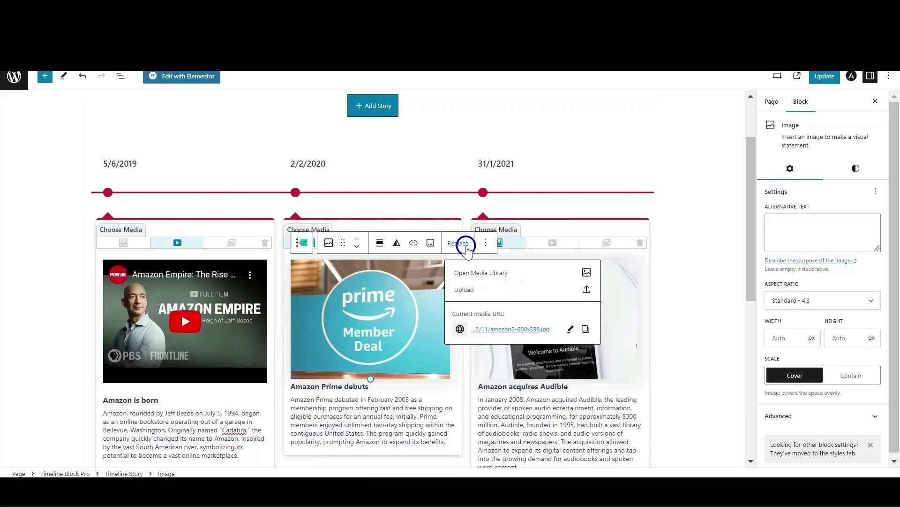
click(551, 274)
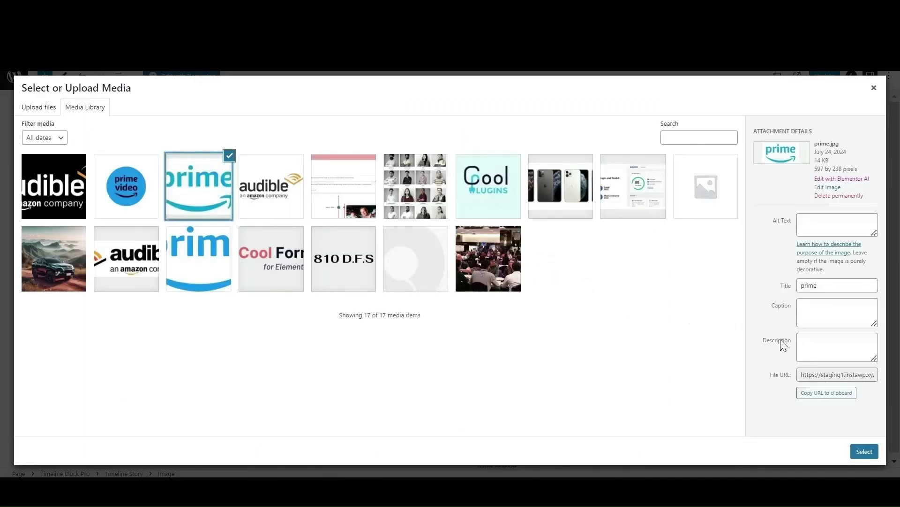
click(864, 451)
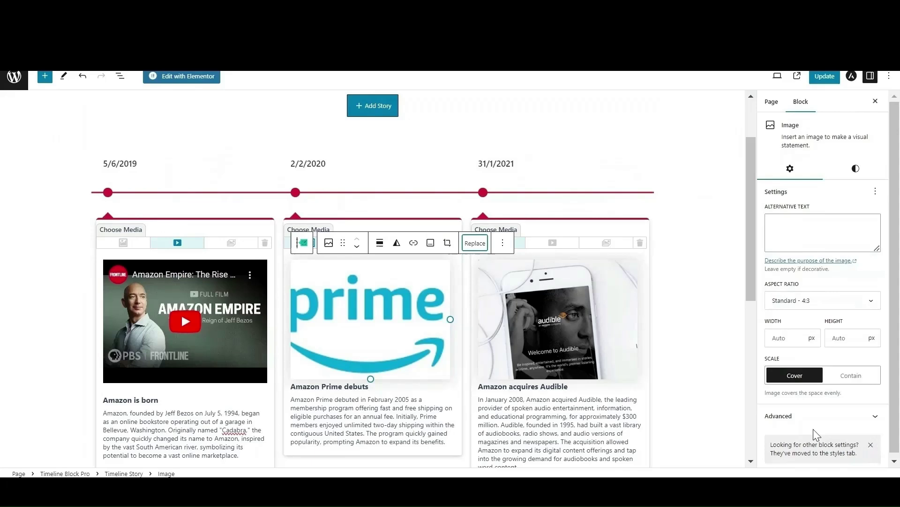
Make the Audible story's media a gallery of the car photo and the Audible logo
click(565, 316)
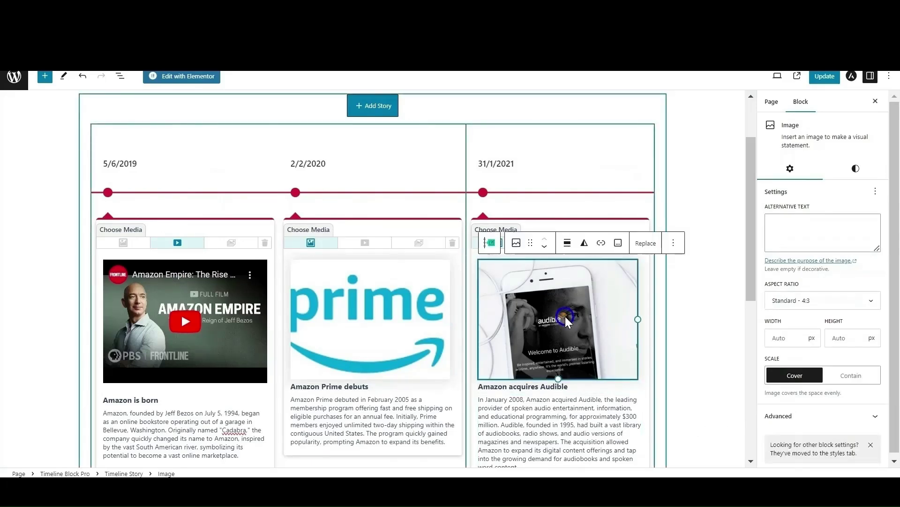
click(594, 212)
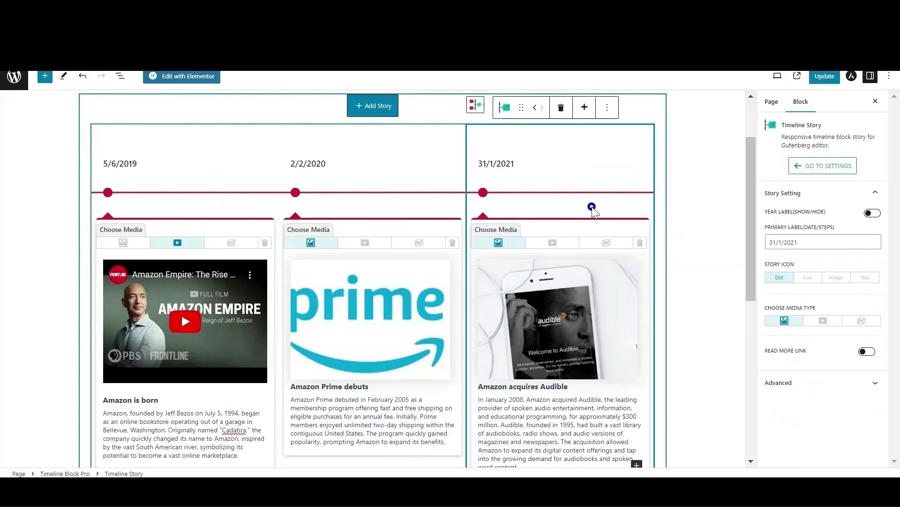
click(607, 244)
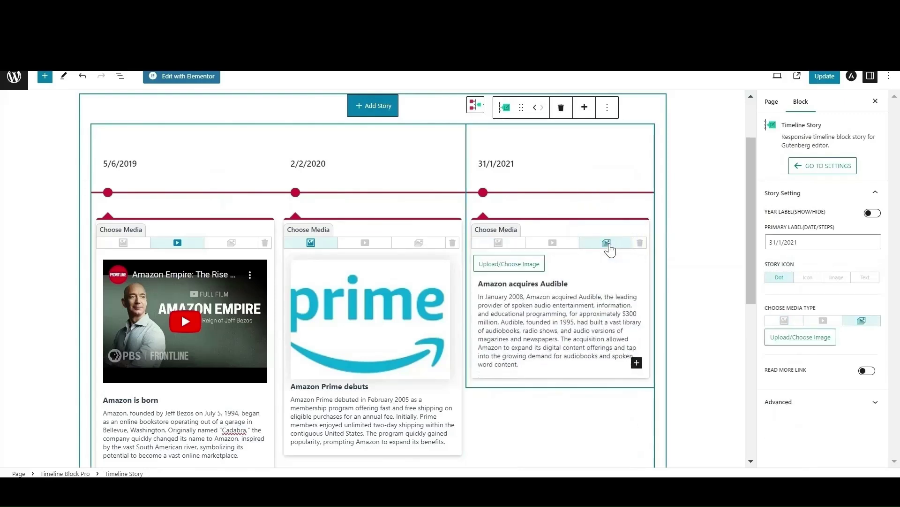
click(508, 264)
click(226, 252)
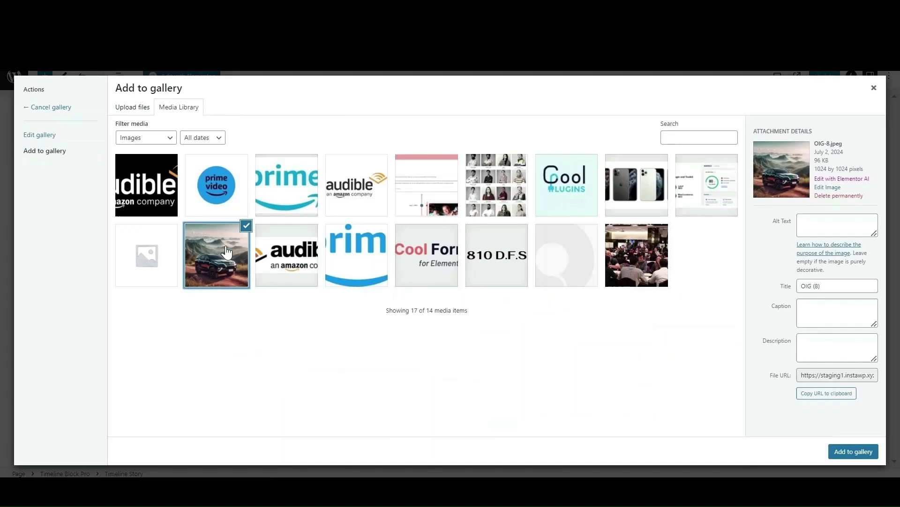
click(362, 203)
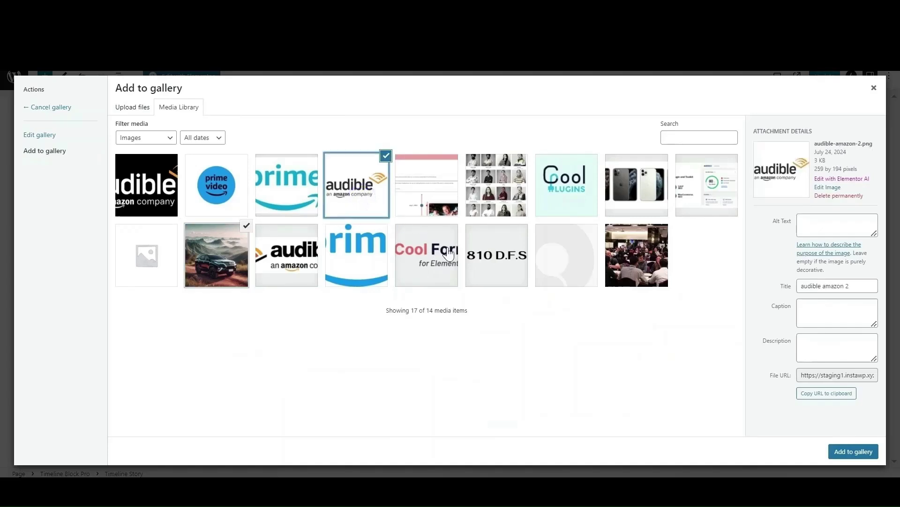
click(845, 451)
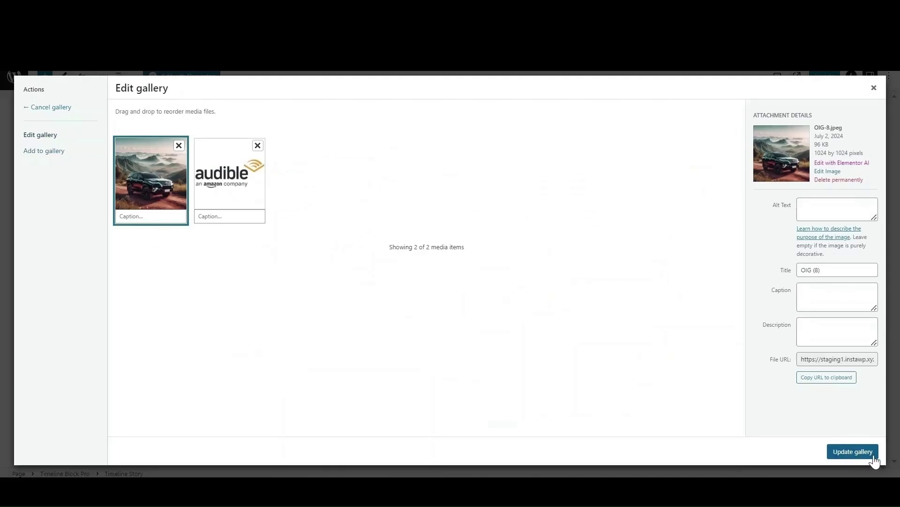
click(861, 453)
Give the 5/6/2019 story an Amazon icon as its marker
scroll(141, 188, up, 2)
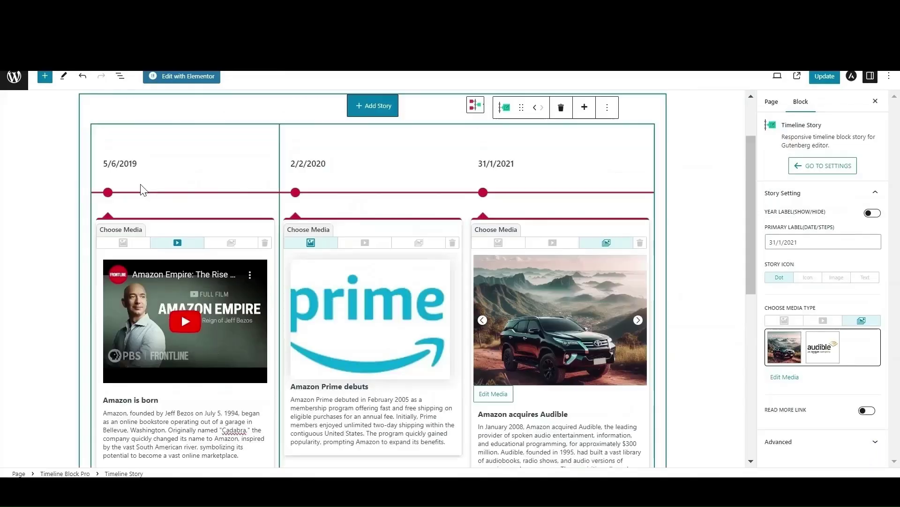
click(109, 196)
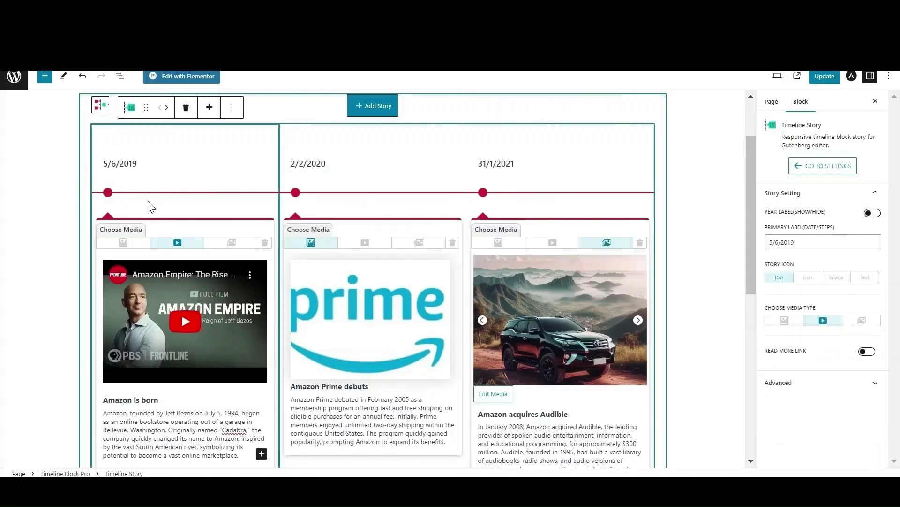
click(813, 279)
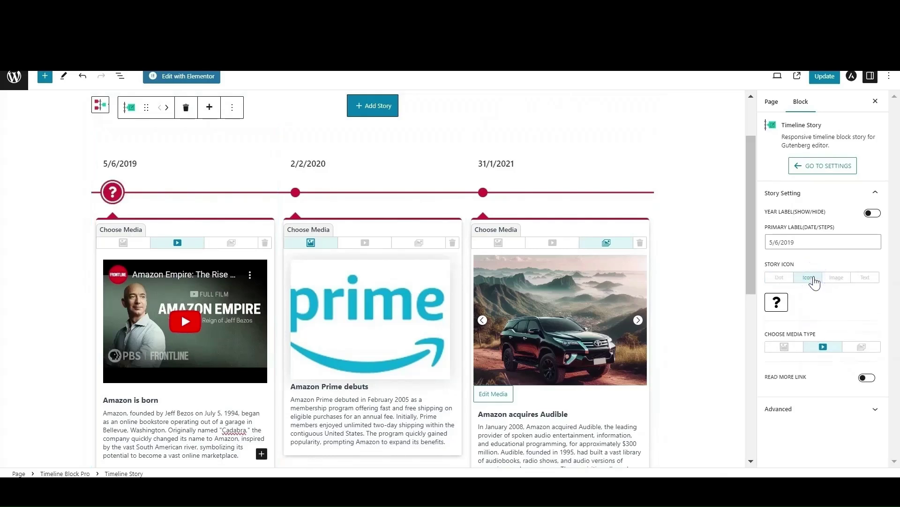
click(778, 303)
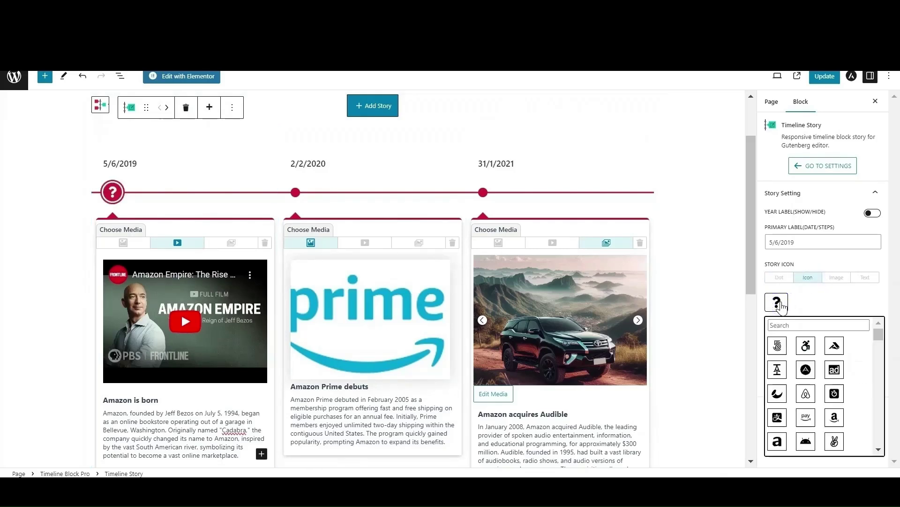
click(835, 417)
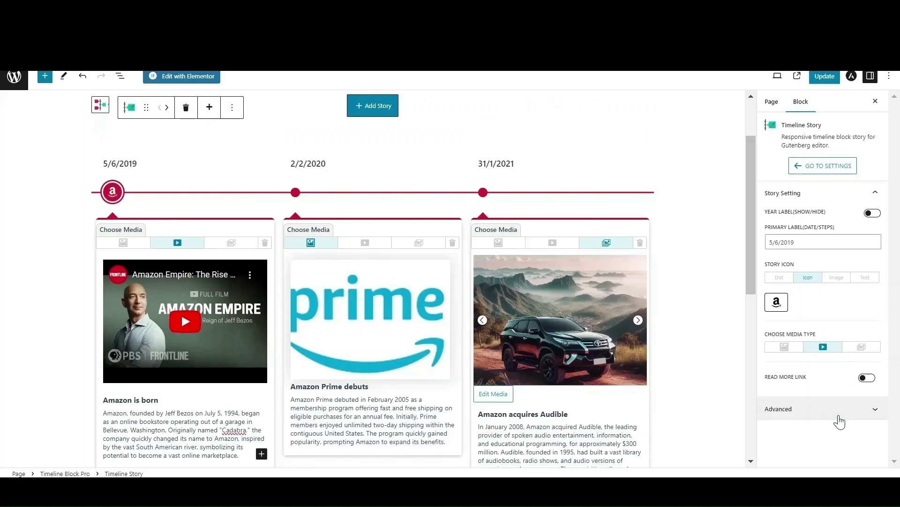
Set the 2/2/2020 story's marker to the Prime Video image
click(347, 197)
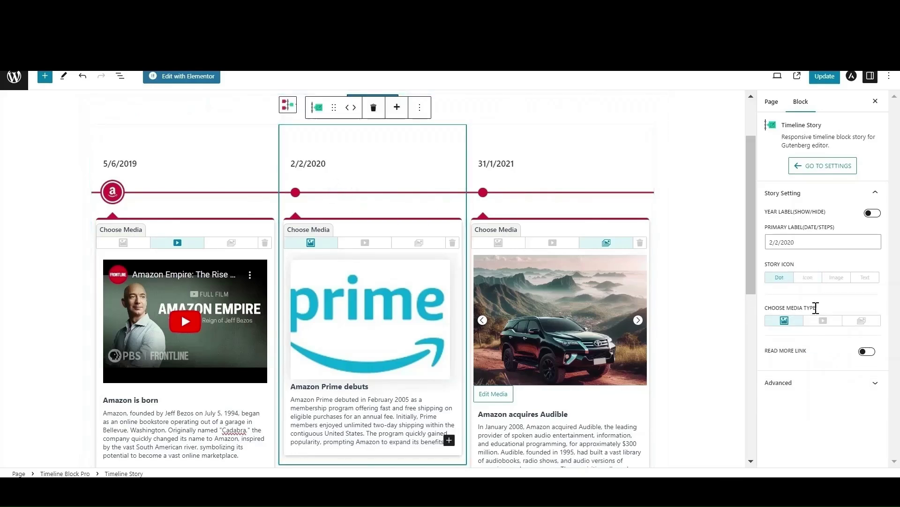
click(836, 278)
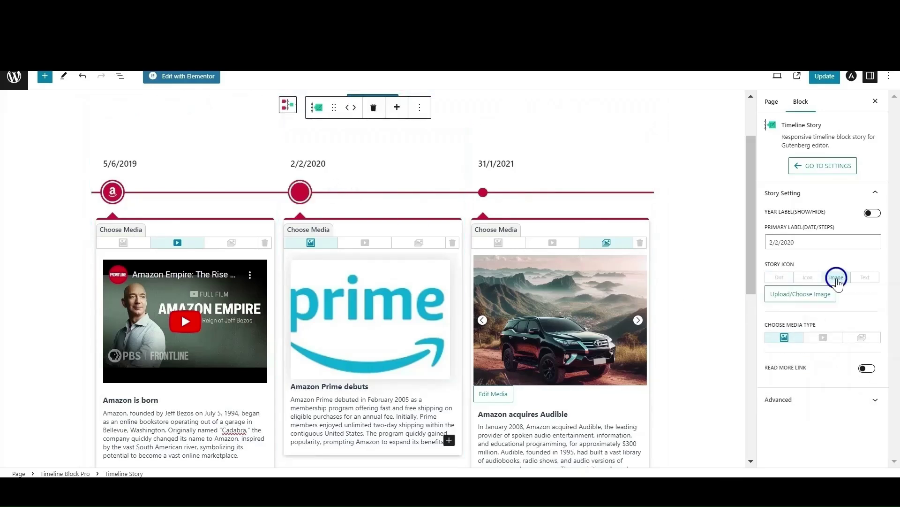
click(809, 295)
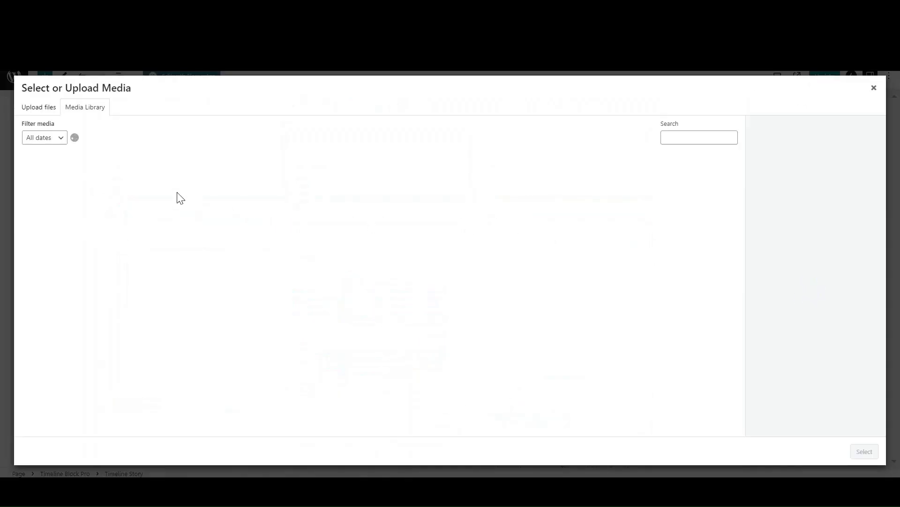
click(149, 195)
click(865, 451)
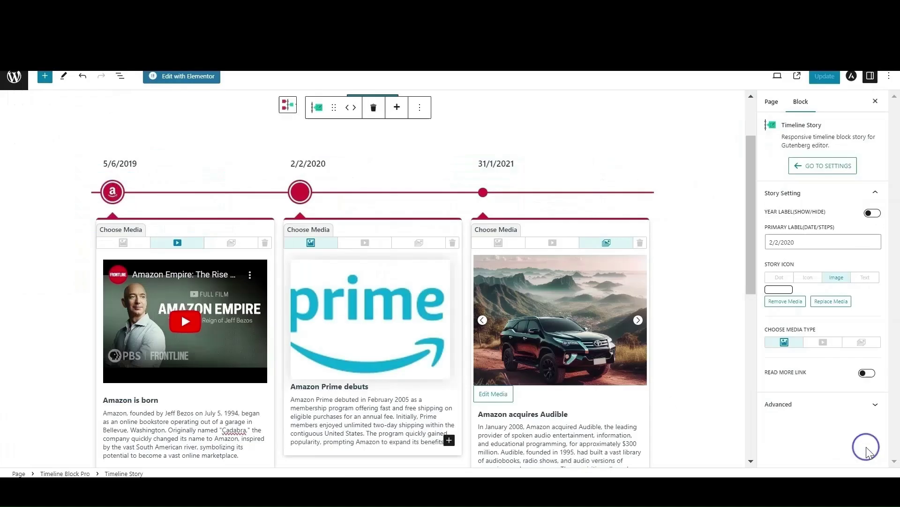
Make the third story's marker show the text 'A'
click(866, 277)
double_click(803, 304)
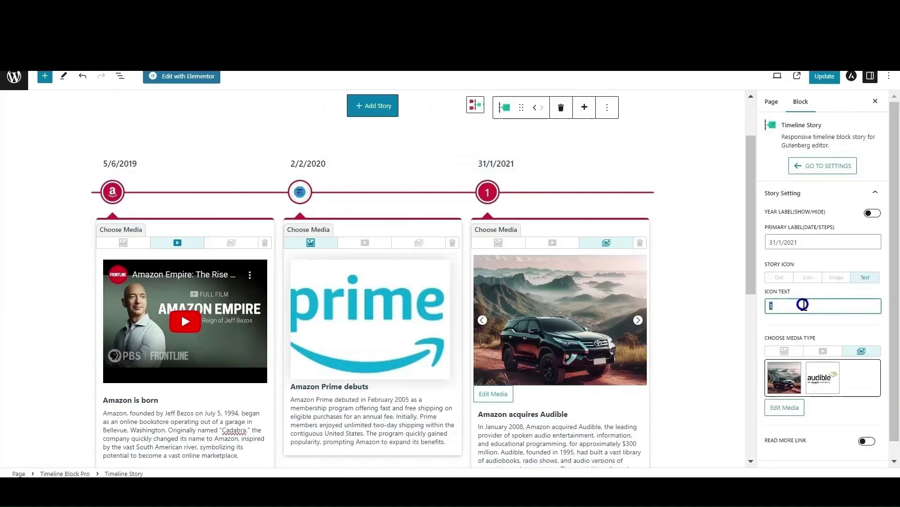
text(A)
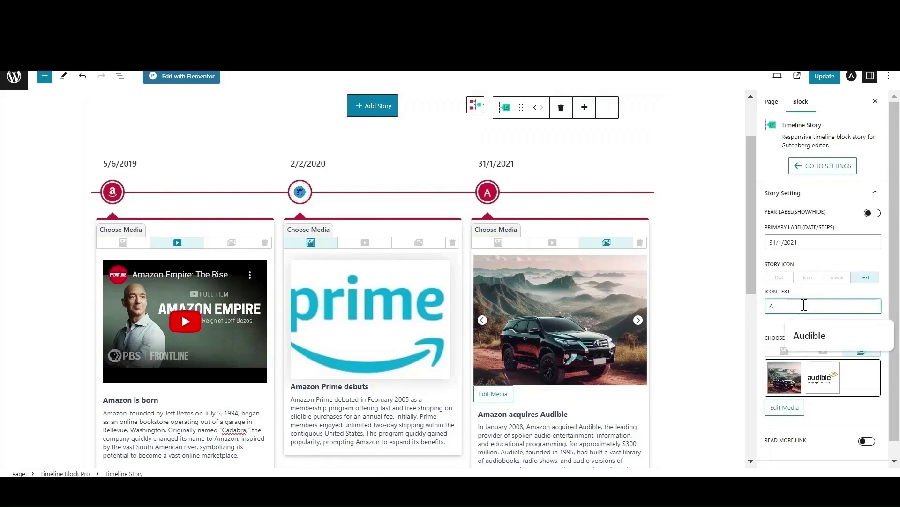
click(680, 208)
scroll(372, 178, up, 2)
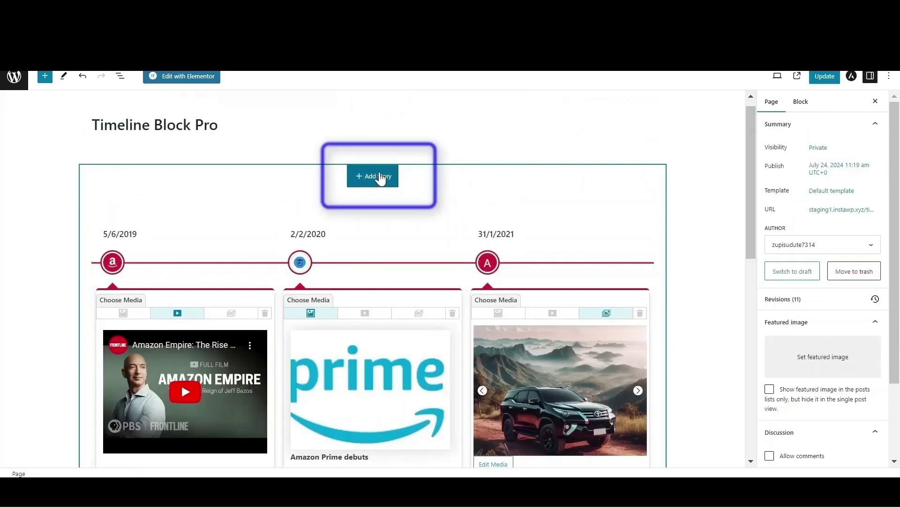
Add a new story headed 'Amazon acquires Whole goods'
click(381, 178)
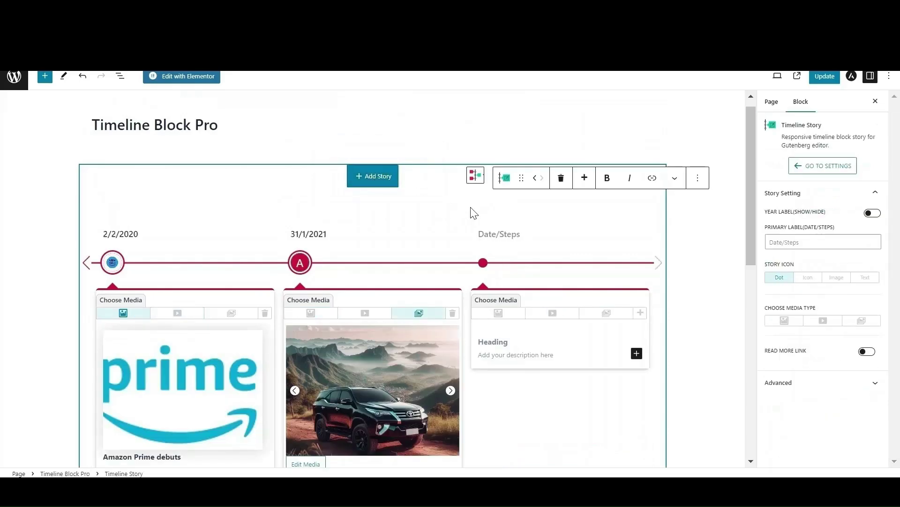
click(527, 340)
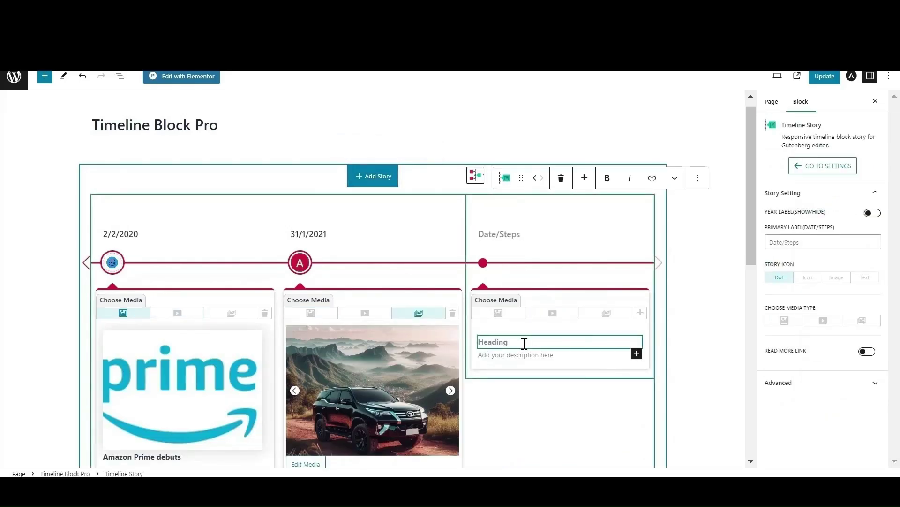
click(525, 343)
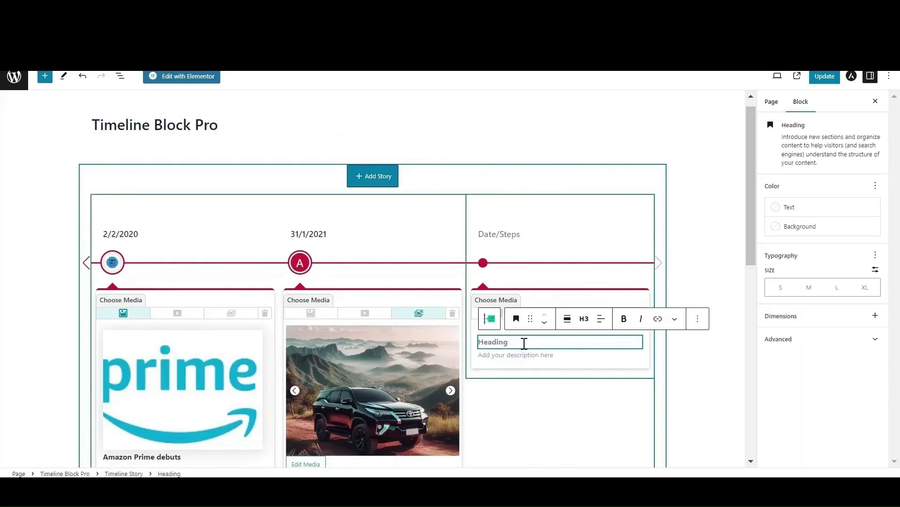
text(Amazon acquires Whole goods)
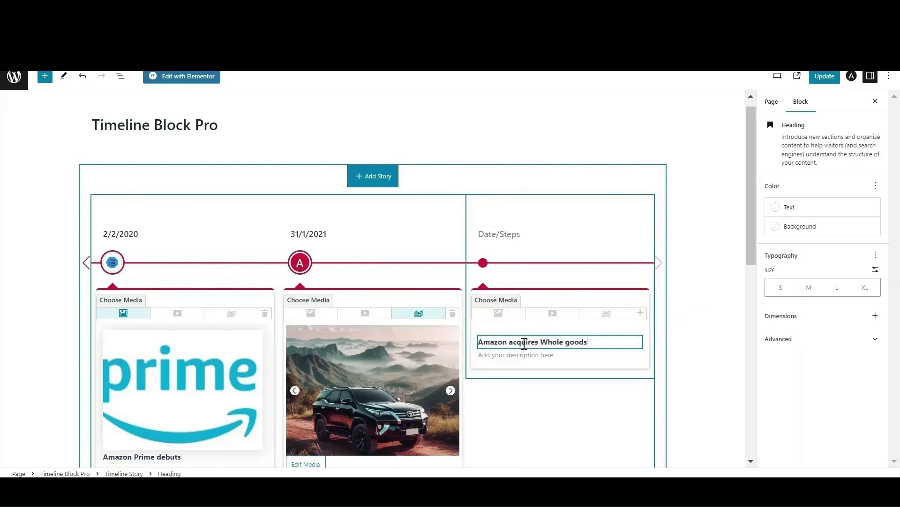
click(527, 352)
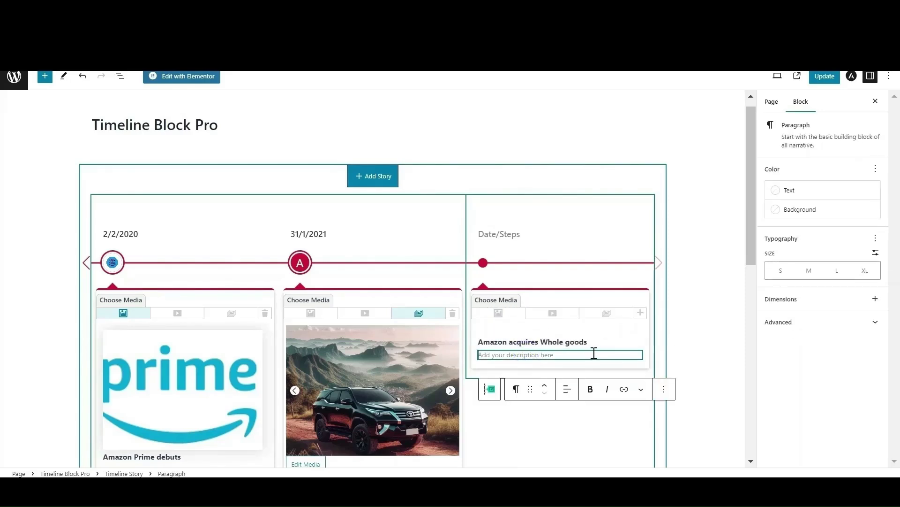
Insert another empty story after the 2/2/2020 story and place the caret in its heading
click(169, 227)
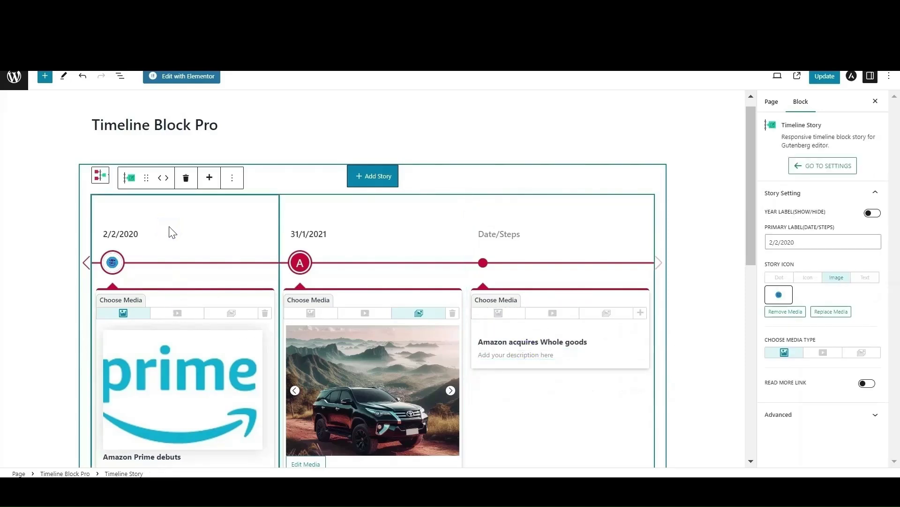
click(209, 183)
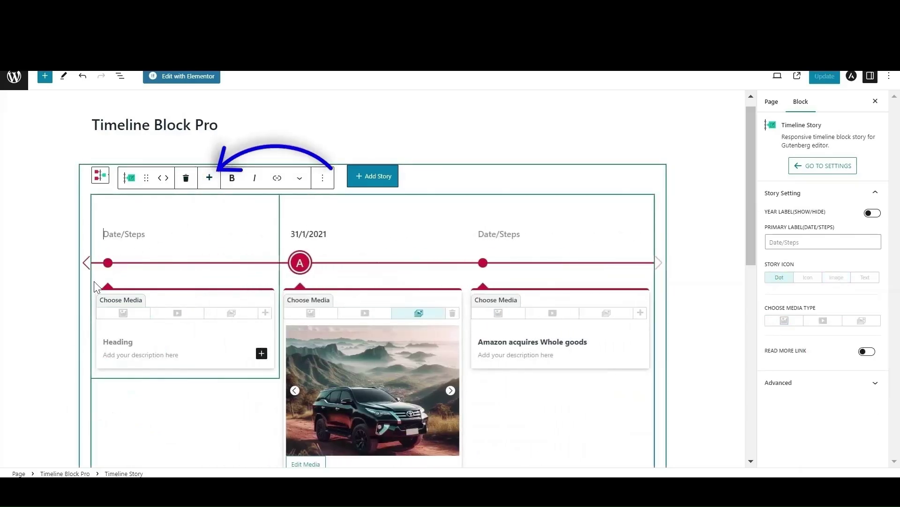
click(85, 261)
scroll(86, 265, down, 2)
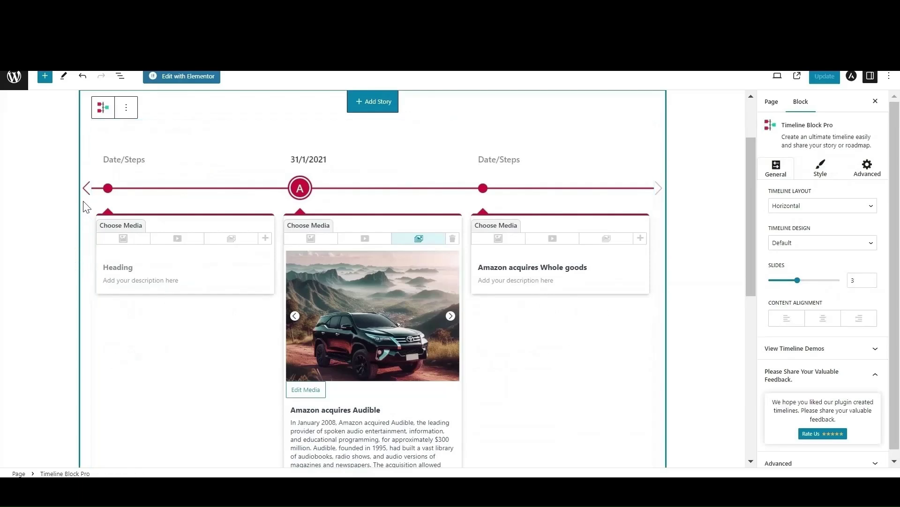
click(87, 187)
click(325, 267)
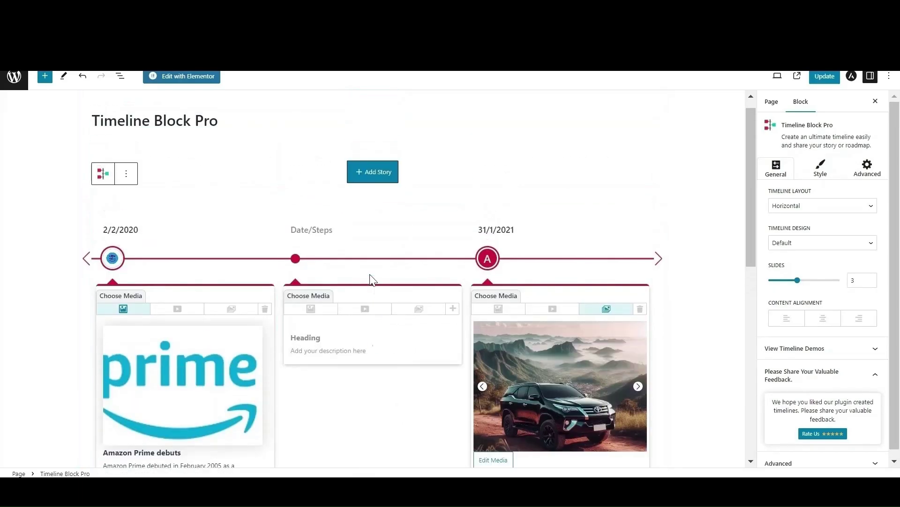
Select the timeline block and preview its stories in the Simple design
click(660, 149)
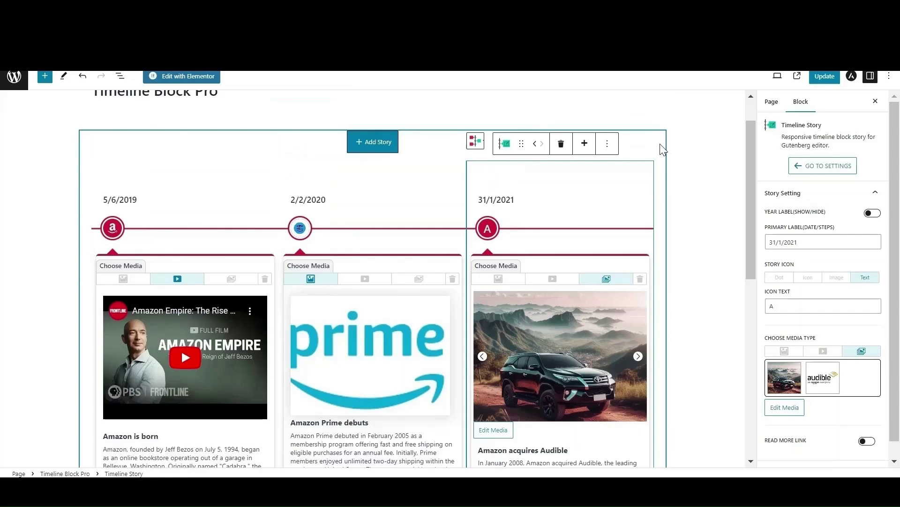
click(660, 144)
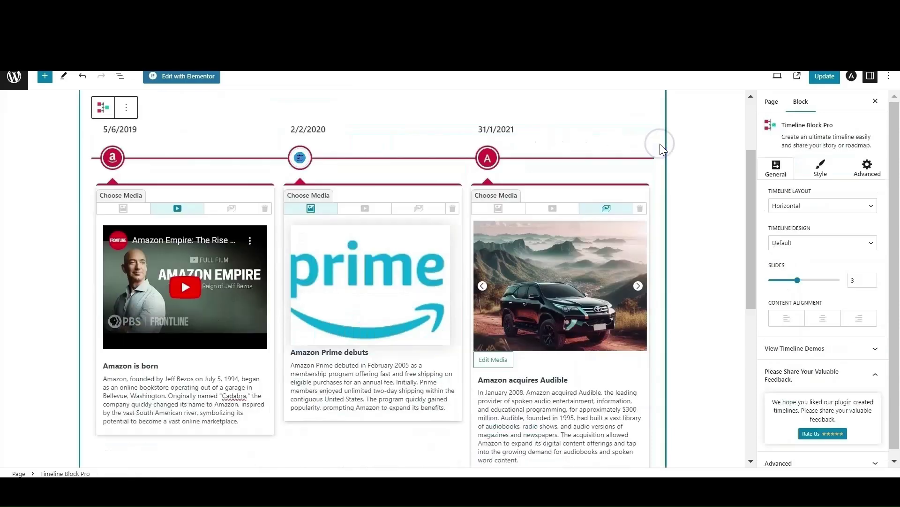
click(842, 252)
click(835, 265)
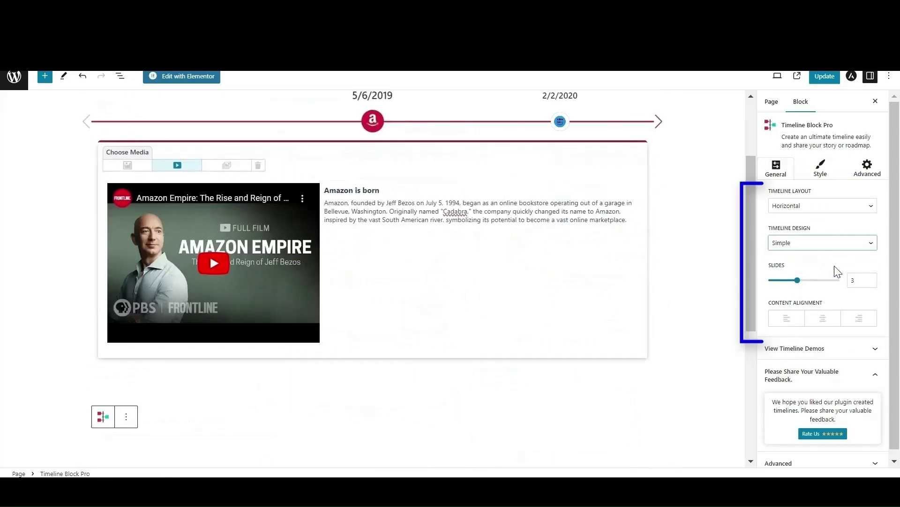
scroll(673, 293, up, 2)
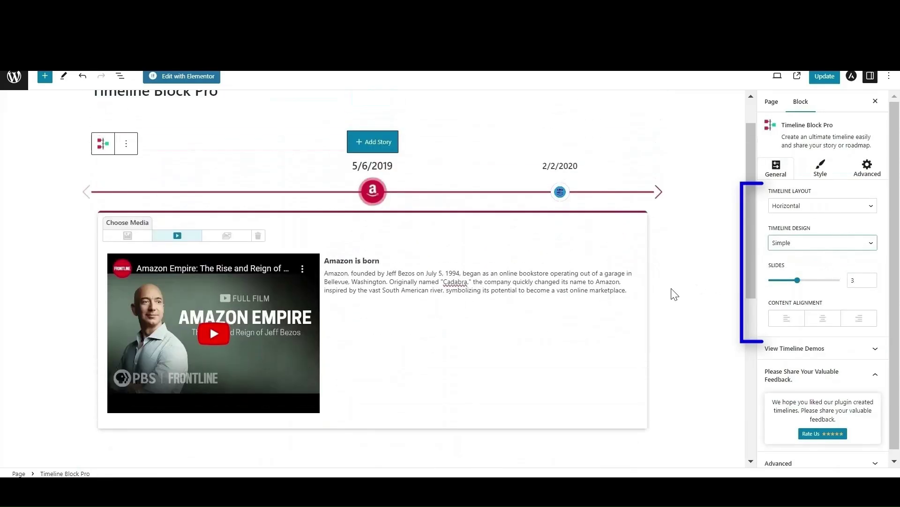
click(659, 193)
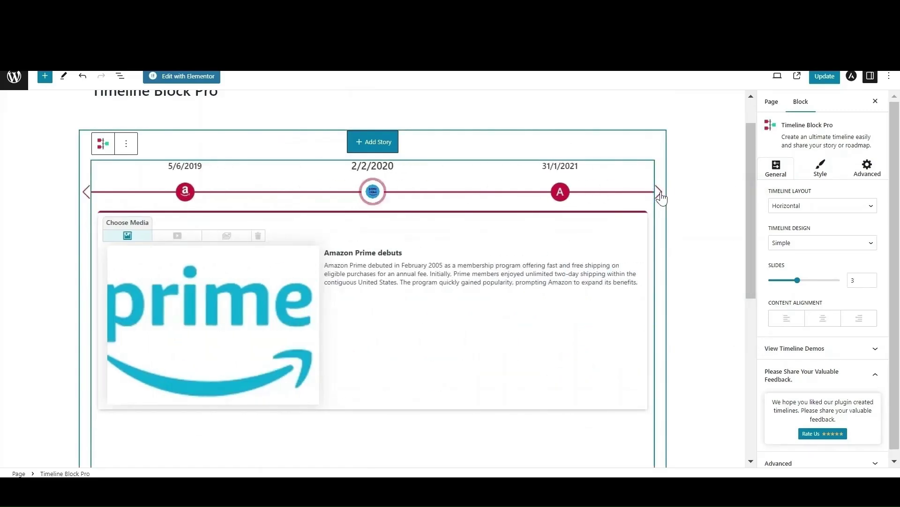
click(660, 194)
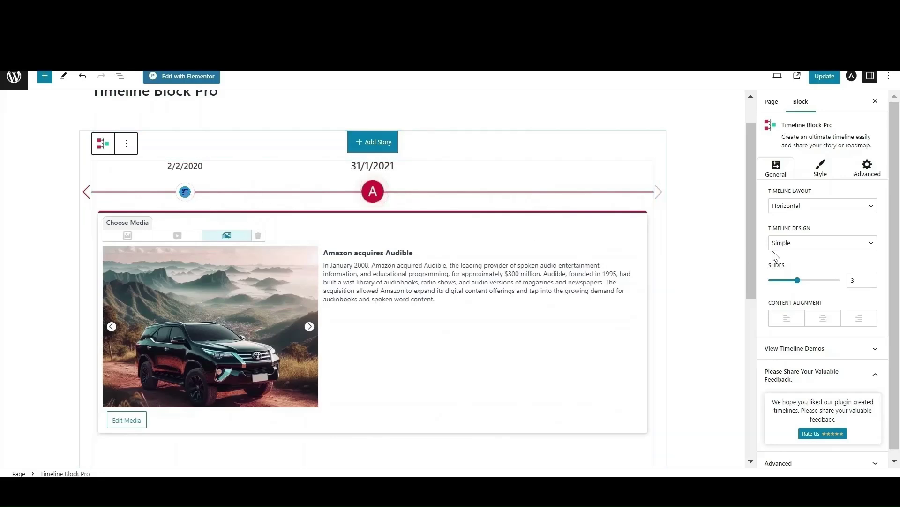
Switch the timeline to the Default design with Slides set to 2
click(844, 246)
click(800, 251)
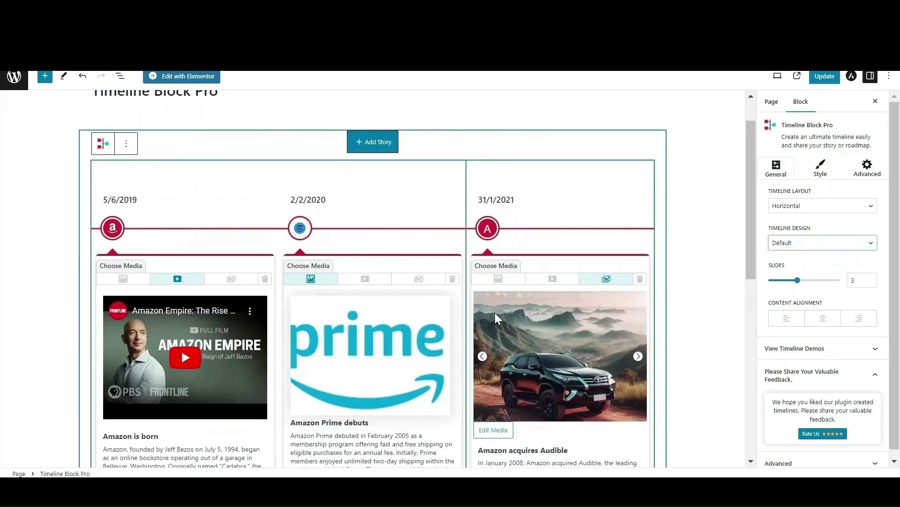
scroll(493, 313, down, 2)
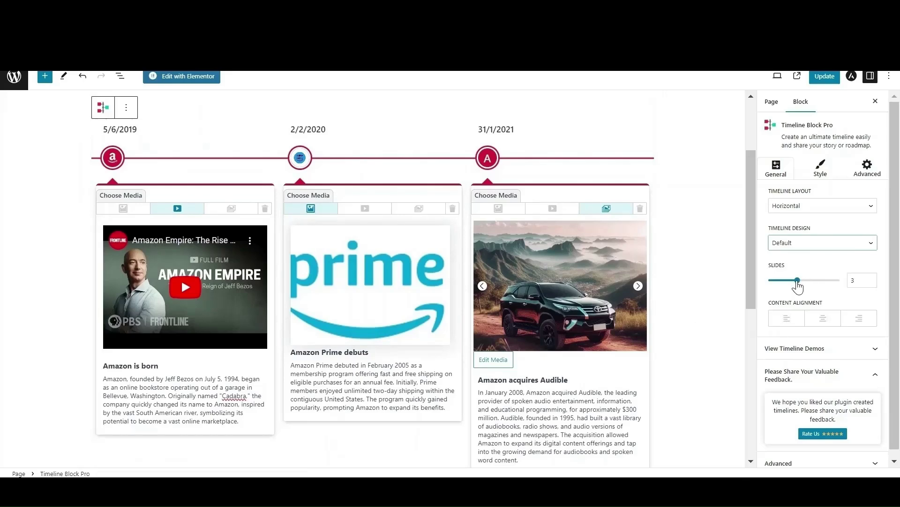
drag(797, 280, 782, 280)
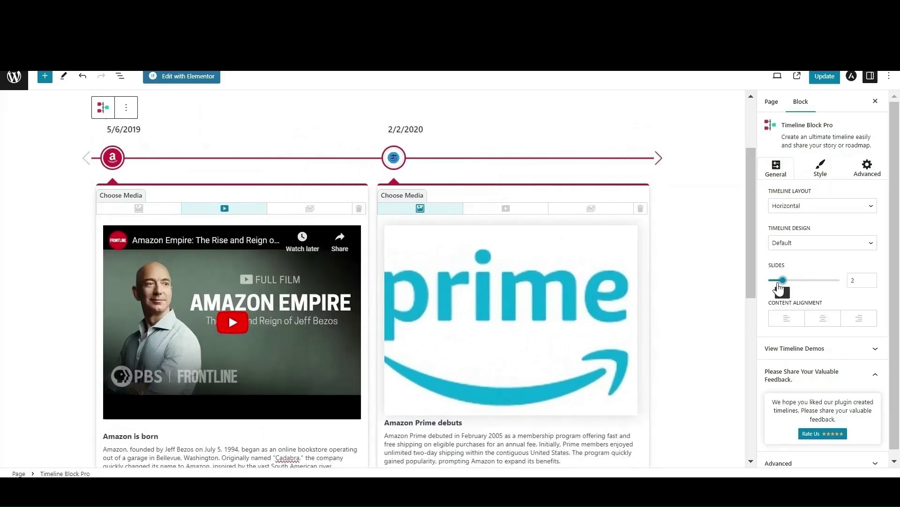
Left-align the story card text after trying centre and right alignment
click(661, 160)
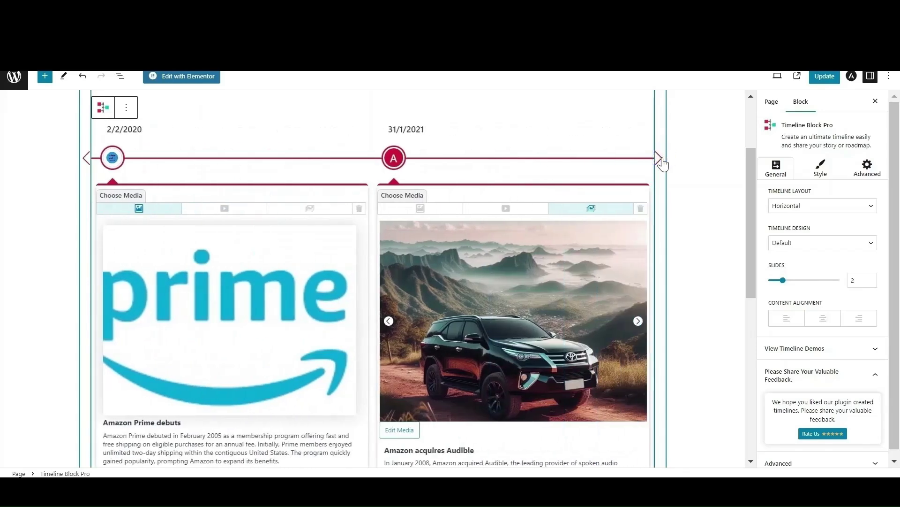
click(87, 158)
click(824, 324)
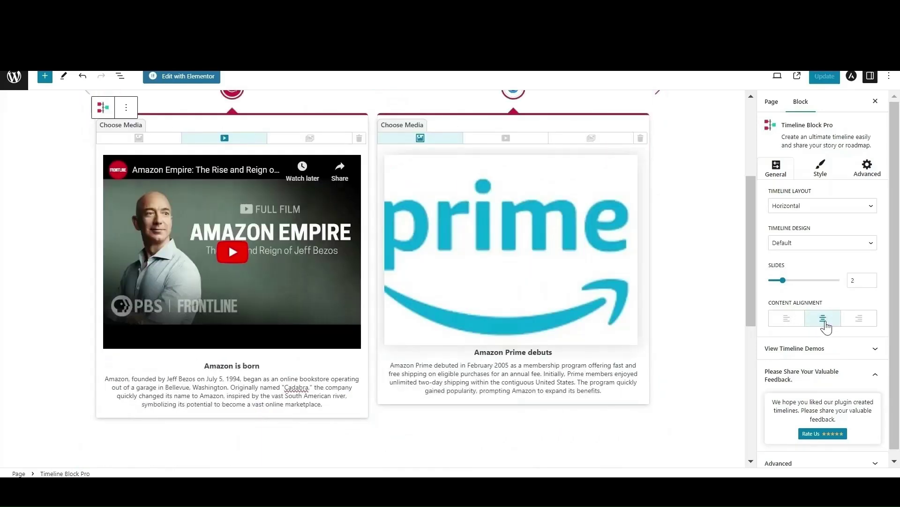
click(864, 324)
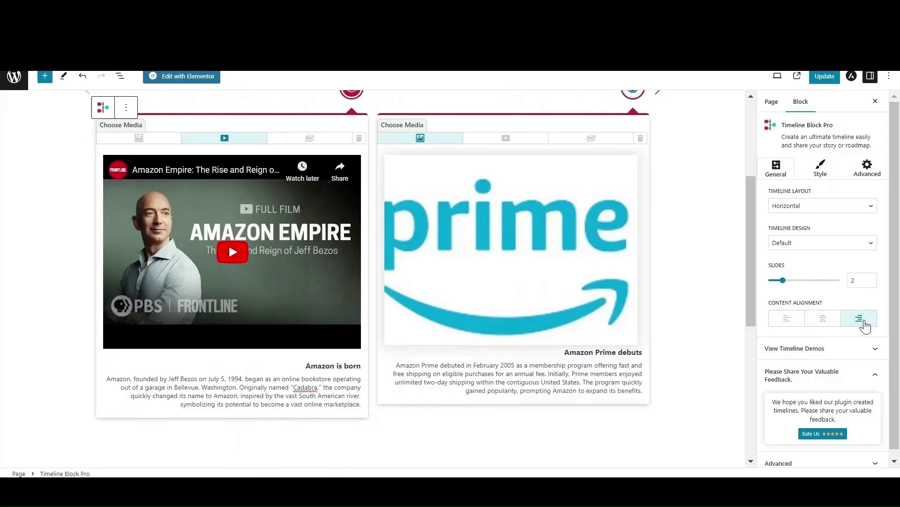
click(797, 325)
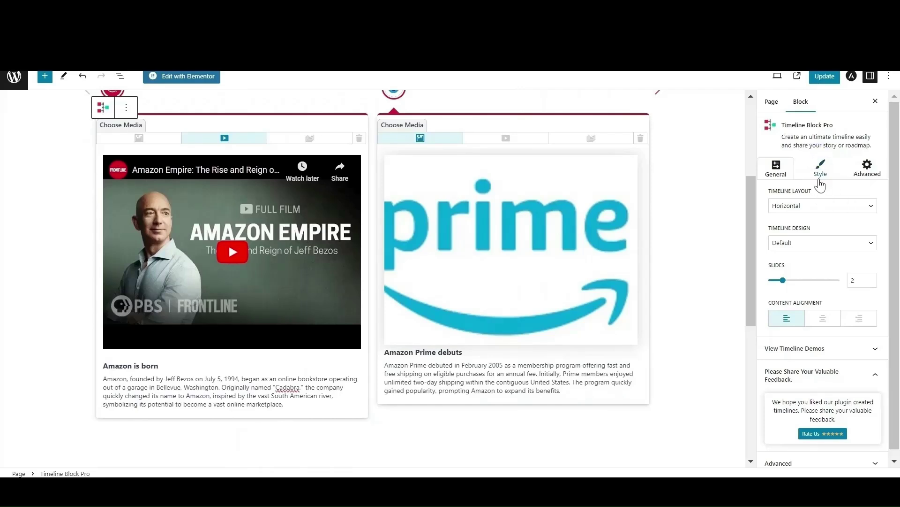
In the Advanced tab, set Center Line Width to 4 and the line colour to teal
click(820, 174)
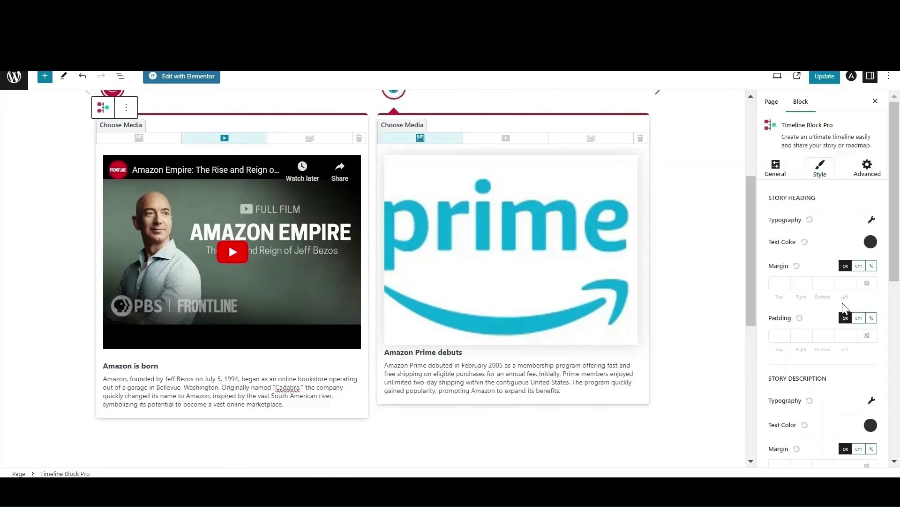
scroll(843, 308, down, 2)
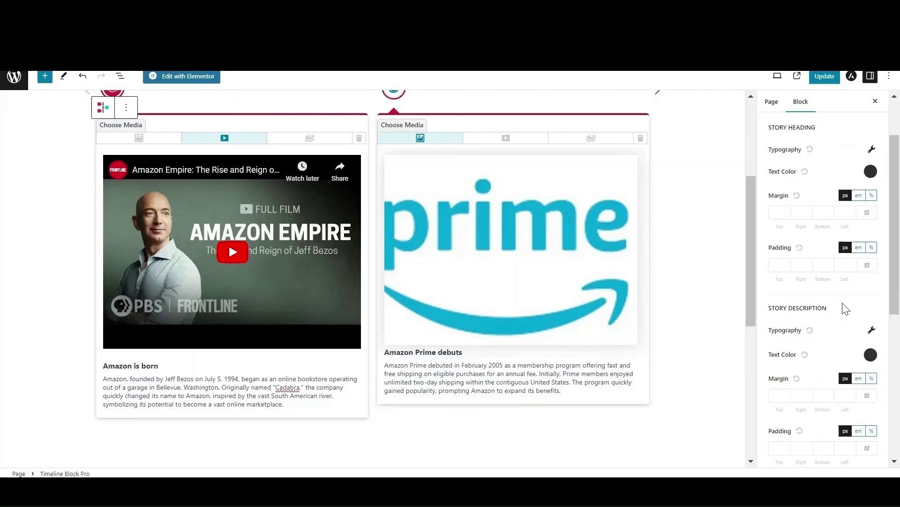
scroll(845, 308, up, 2)
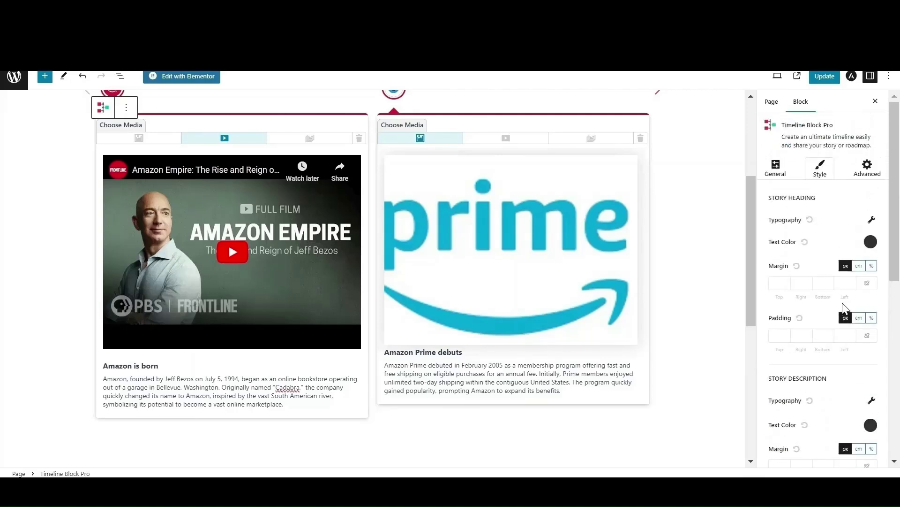
click(881, 175)
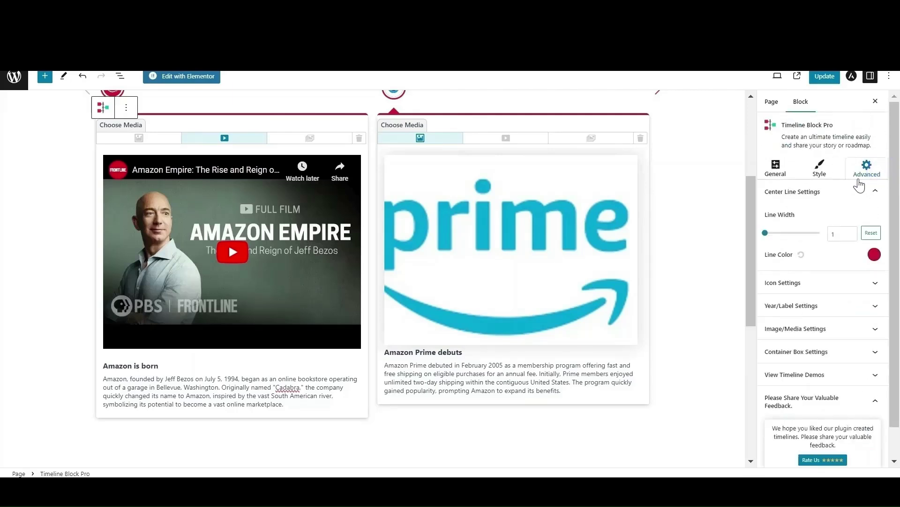
drag(766, 236, 784, 239)
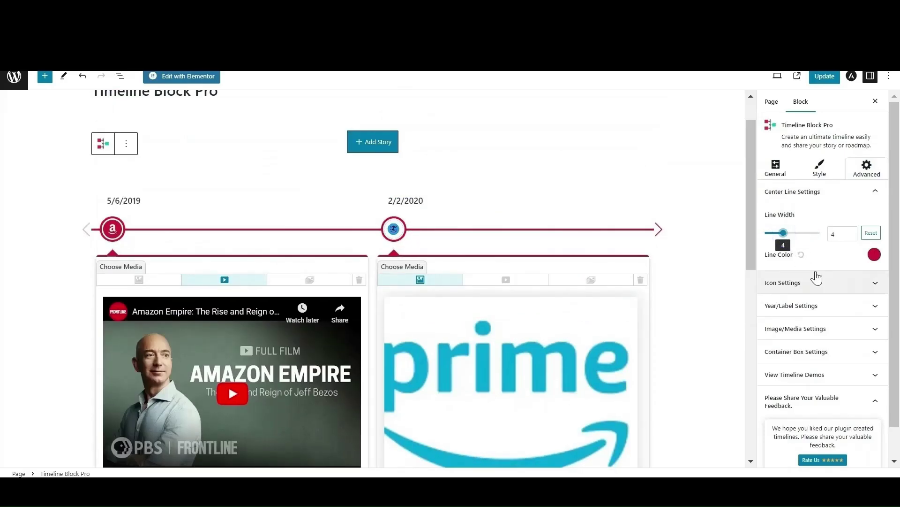
click(874, 255)
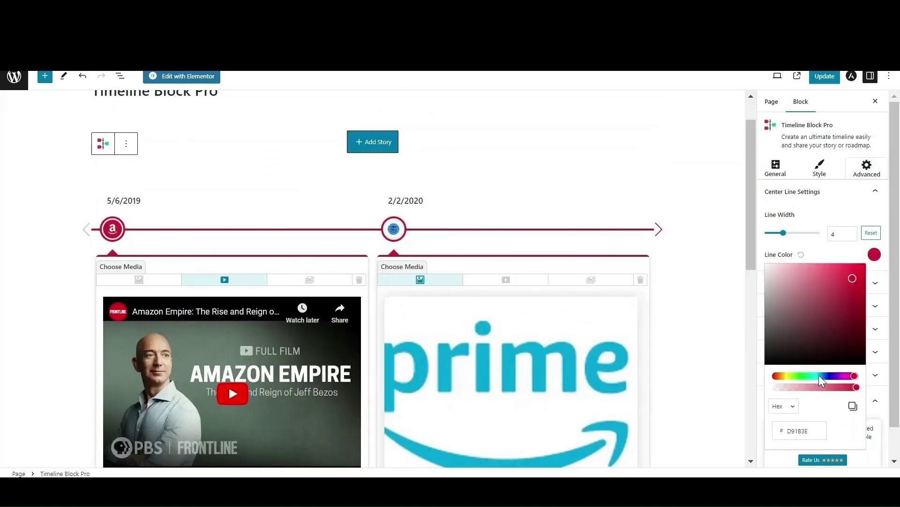
click(819, 375)
click(836, 253)
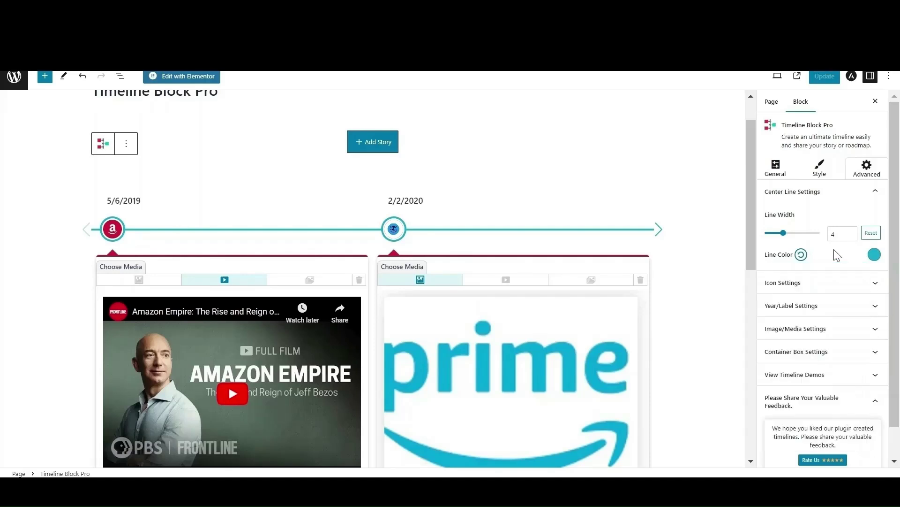
Set icon Box Size 76, Font Size 45, Box Radius 20 and Icon/Label Position 46
click(871, 288)
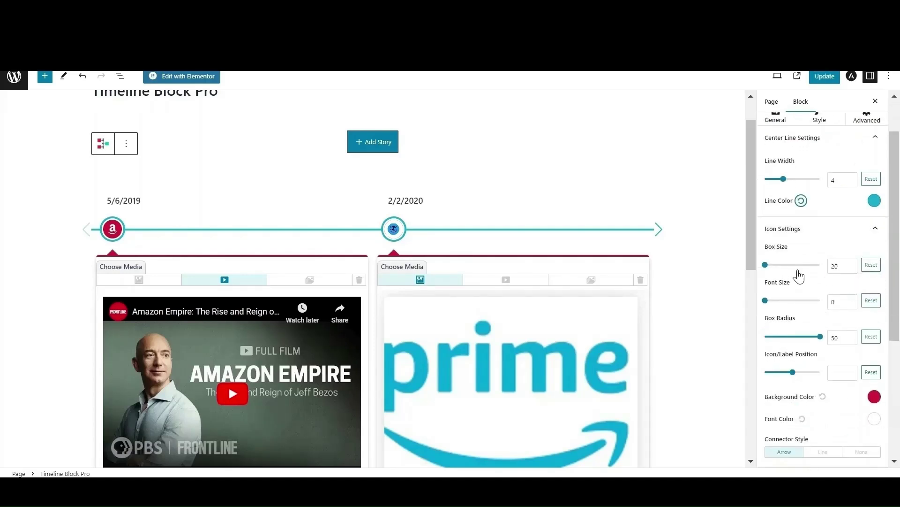
drag(766, 265, 803, 272)
scroll(788, 255, down, 2)
drag(765, 236, 791, 237)
click(818, 269)
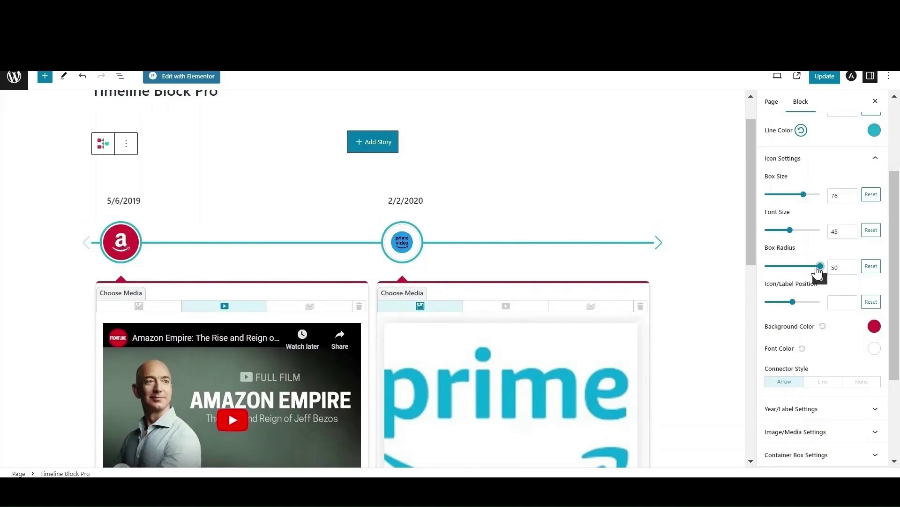
drag(818, 268, 803, 273)
scroll(802, 267, down, 2)
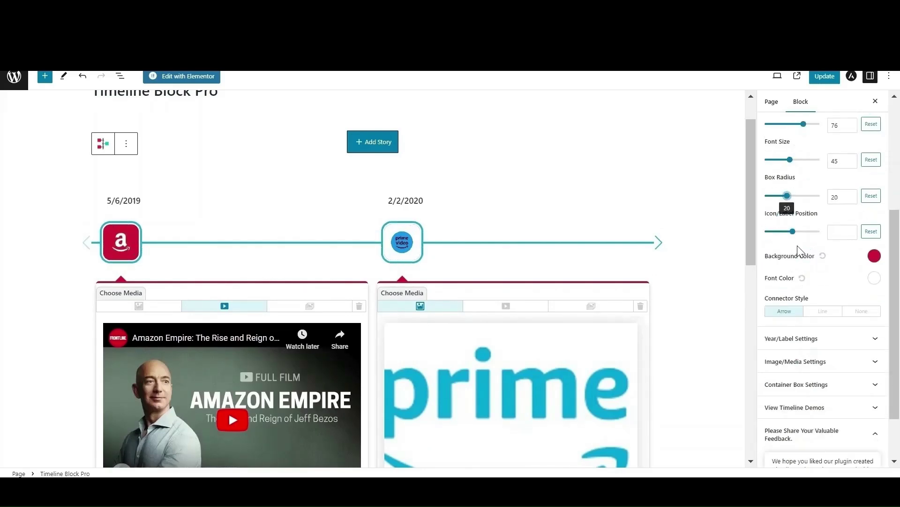
mouse_move(805, 237)
mouse_down()
mouse_move(816, 236)
mouse_move(768, 234)
mouse_move(790, 234)
mouse_up()
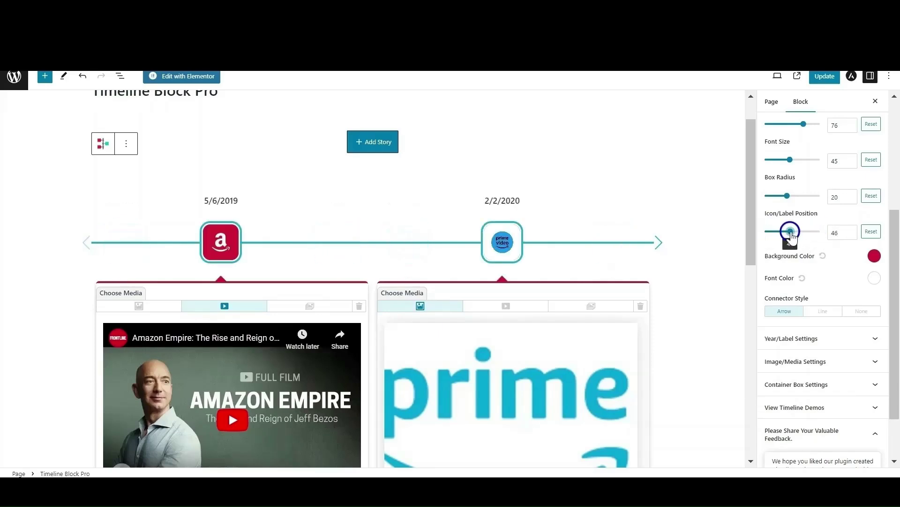
Give the icons a #1AA5D9 teal background and a dark font colour
scroll(821, 256, down, 2)
click(874, 191)
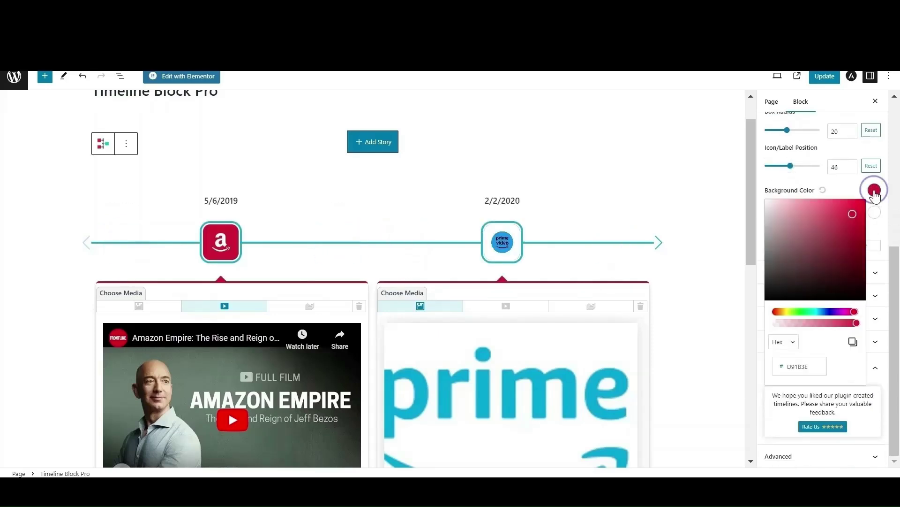
click(817, 312)
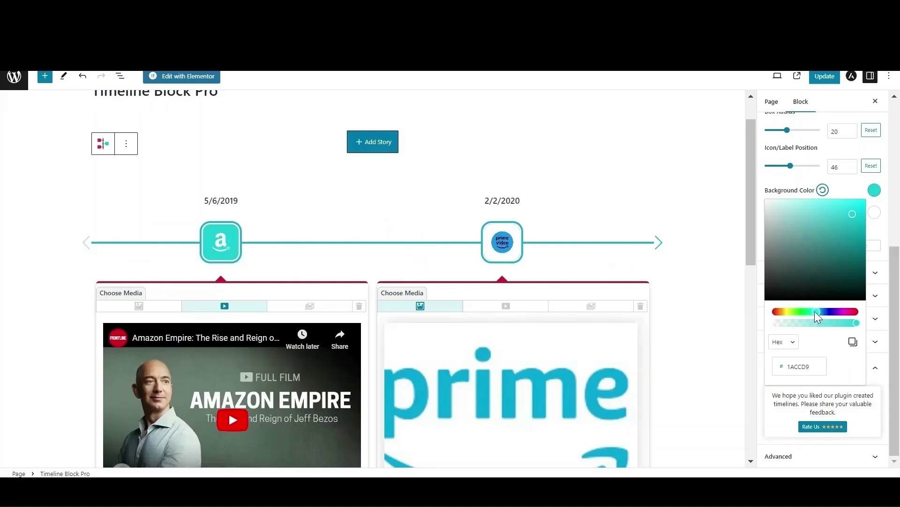
click(820, 311)
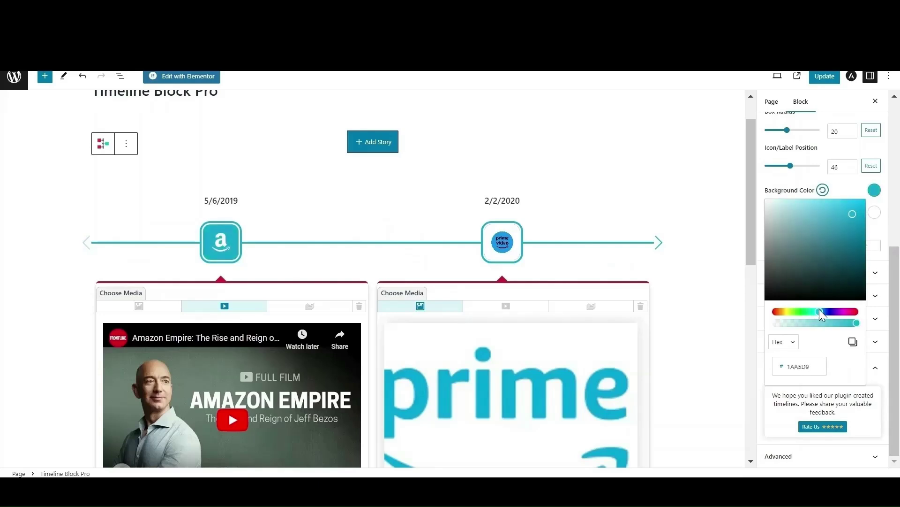
click(767, 189)
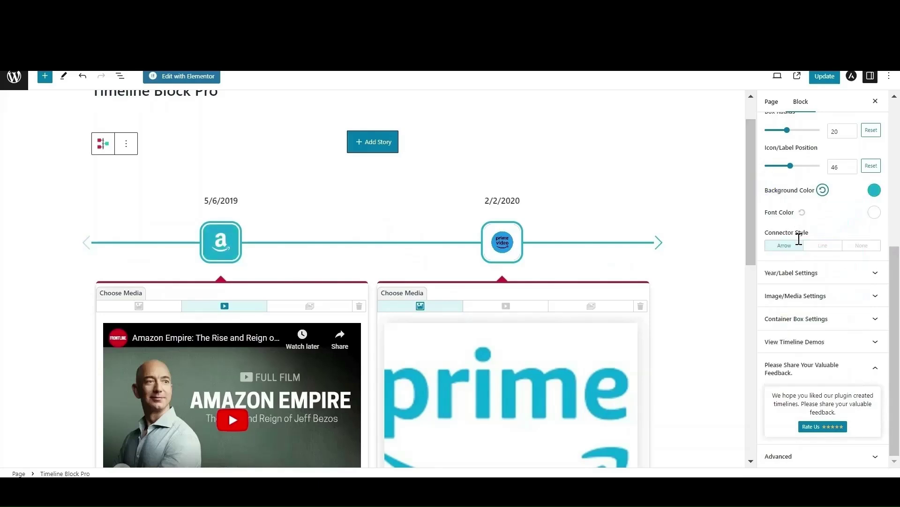
click(873, 213)
click(783, 310)
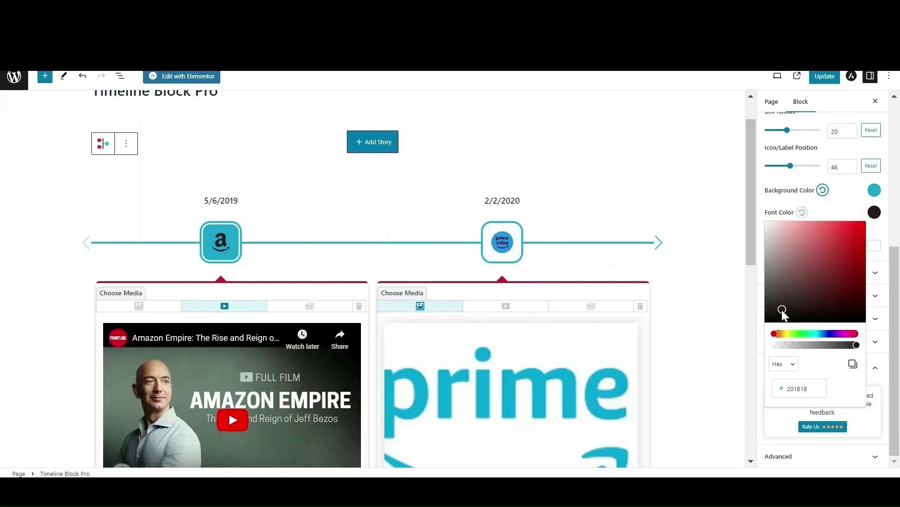
click(767, 201)
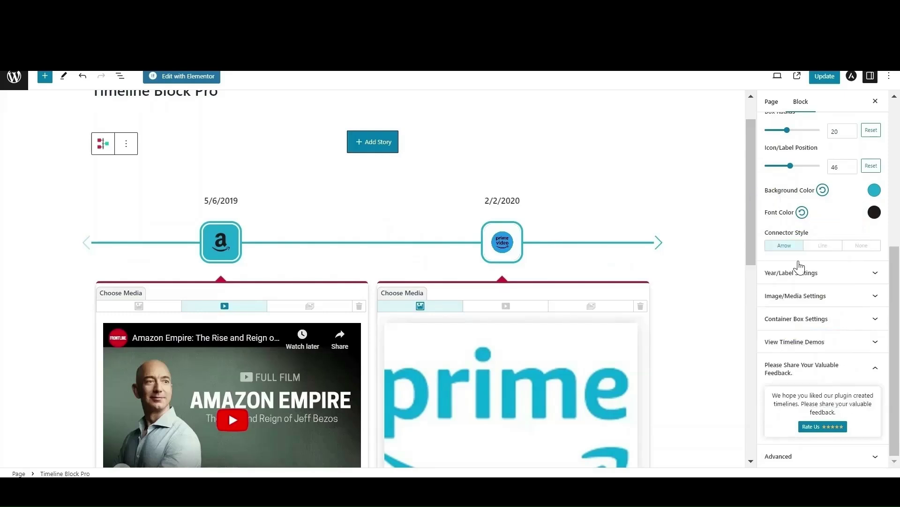
Try the line and no-connector styles, then return to arrow connectors
click(826, 249)
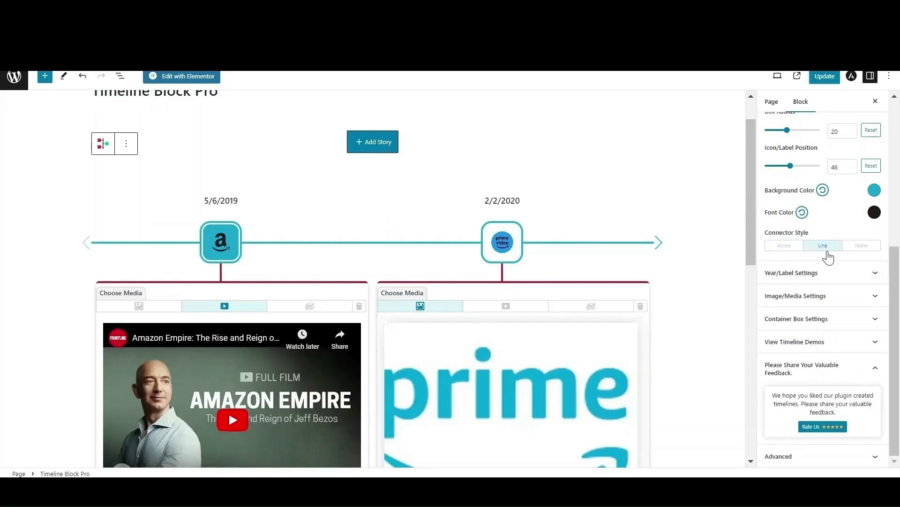
click(860, 249)
click(792, 252)
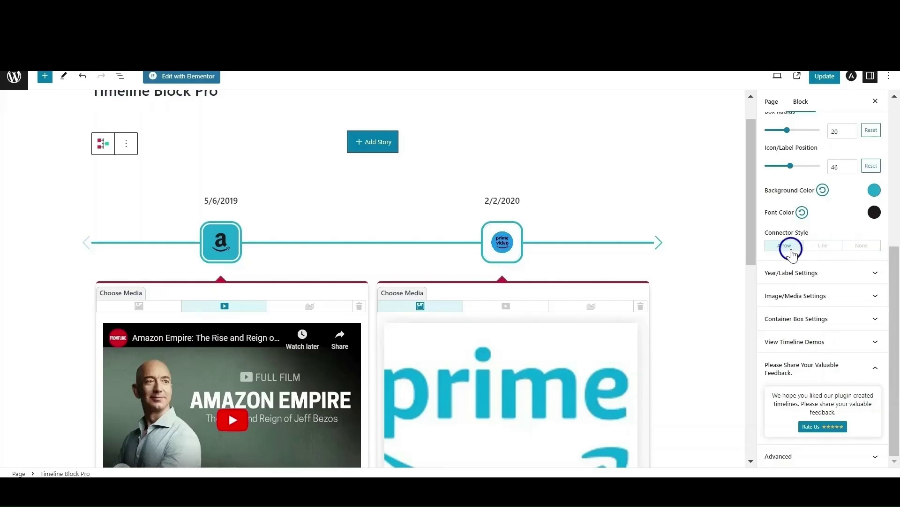
Set the Connector Style to Line
click(823, 248)
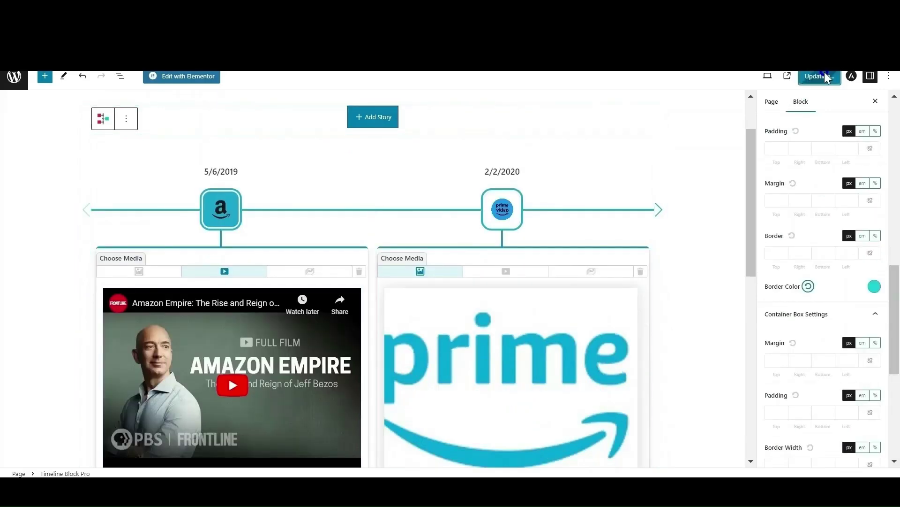